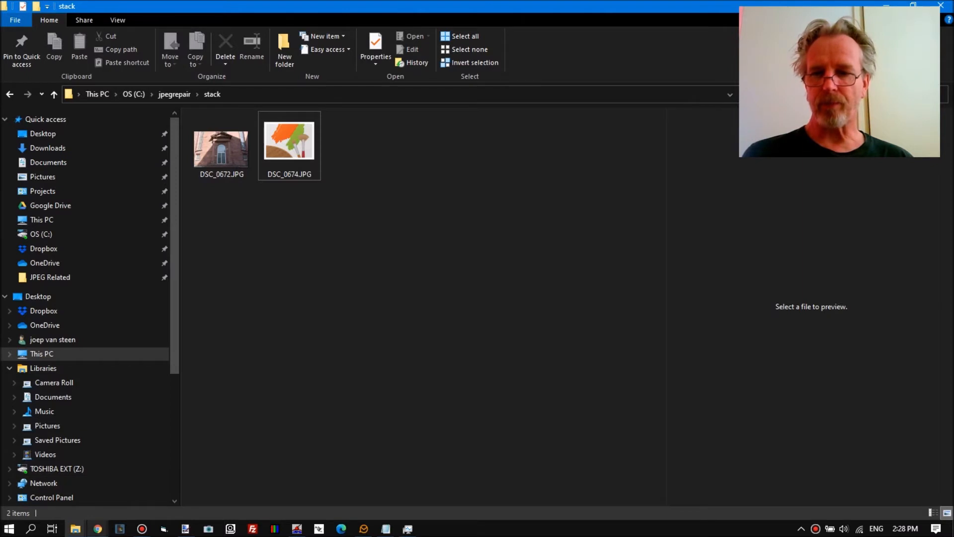
Step: Switch to Chrome and open the "Restoration of a corrupted JPEG file" question from the Photography Stack Exchange profile's full list of answers
{"action": "mouse_move", "coordinate": [99, 532]}
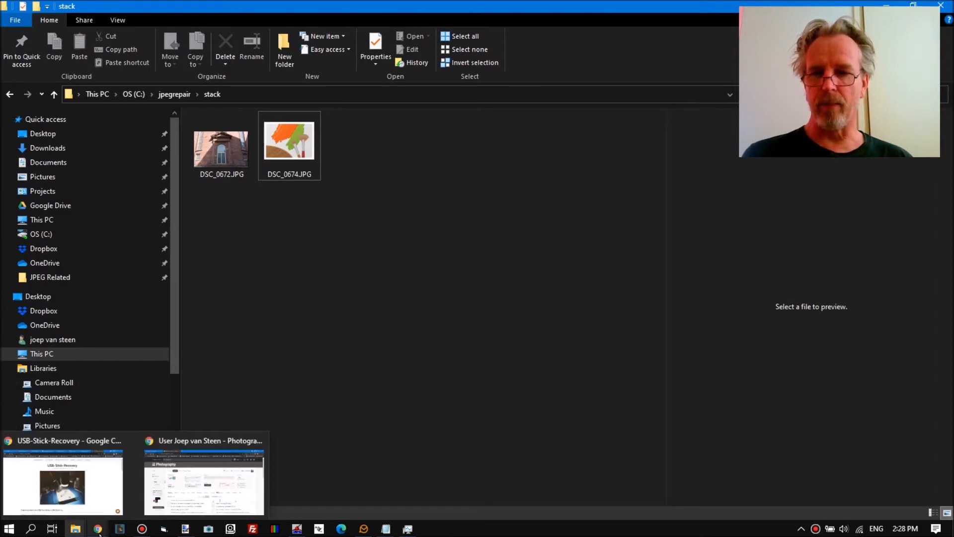
{"action": "left_click", "coordinate": [246, 475]}
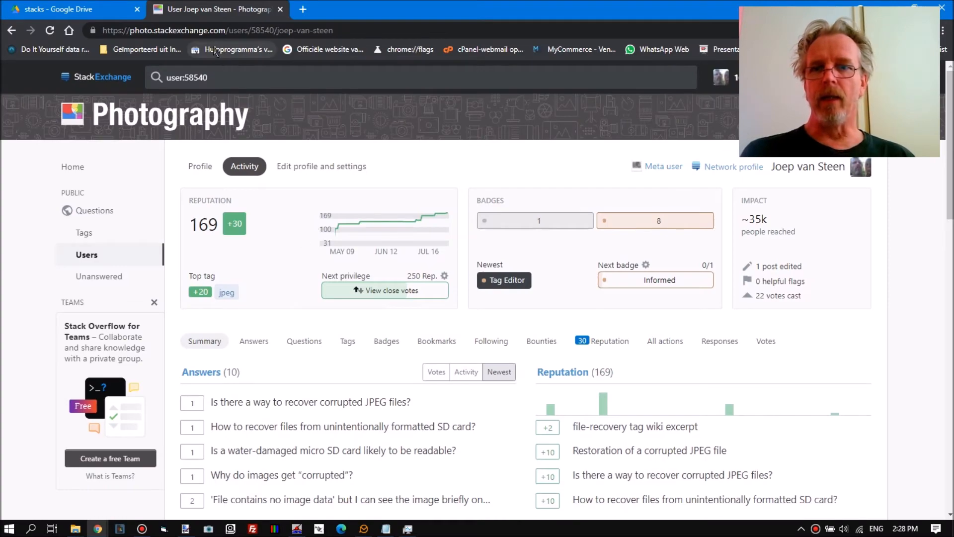
{"action": "scroll", "coordinate": [224, 273], "scroll_direction": "down", "scroll_amount": 5}
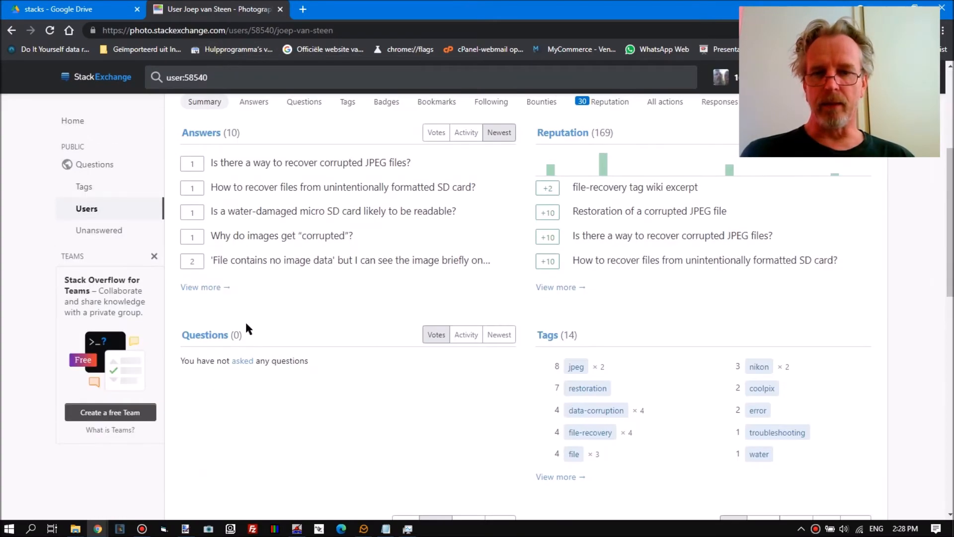
{"action": "left_click", "coordinate": [293, 263]}
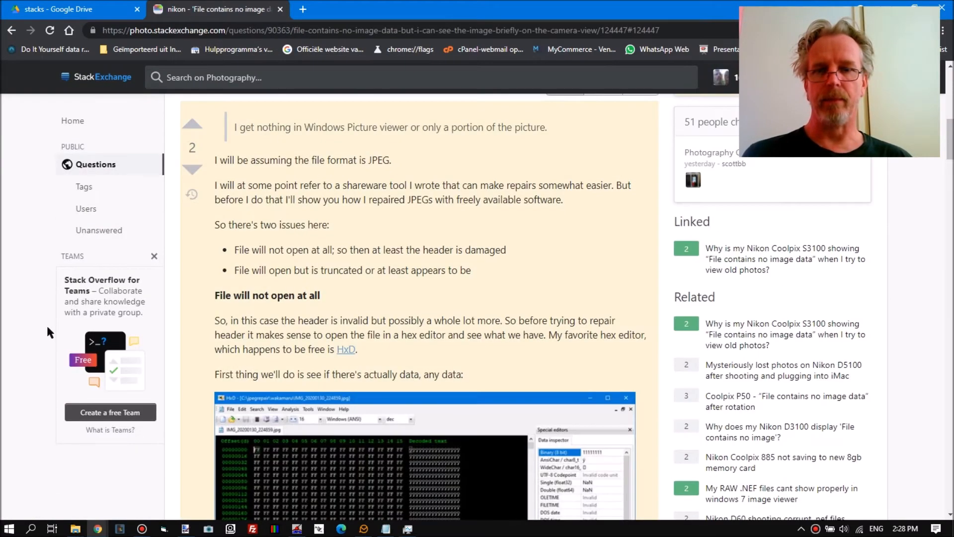
{"action": "left_click", "coordinate": [12, 31]}
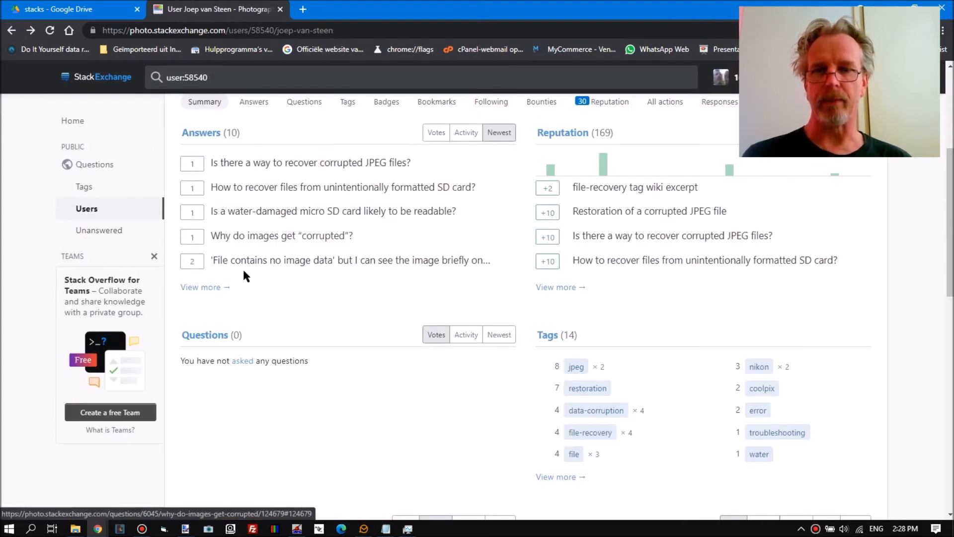
{"action": "left_click", "coordinate": [203, 288]}
{"action": "scroll", "coordinate": [193, 306], "scroll_direction": "down", "scroll_amount": 5}
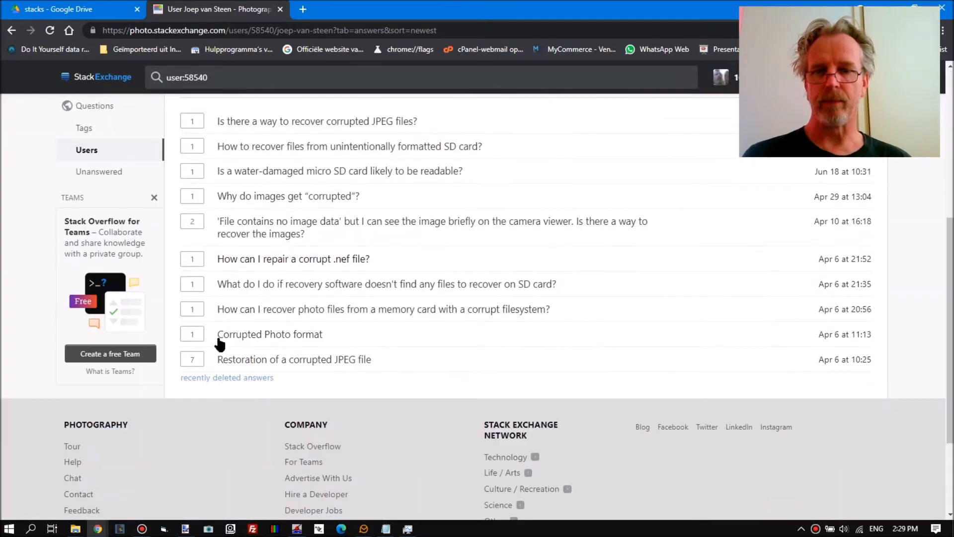
{"action": "left_click", "coordinate": [334, 360]}
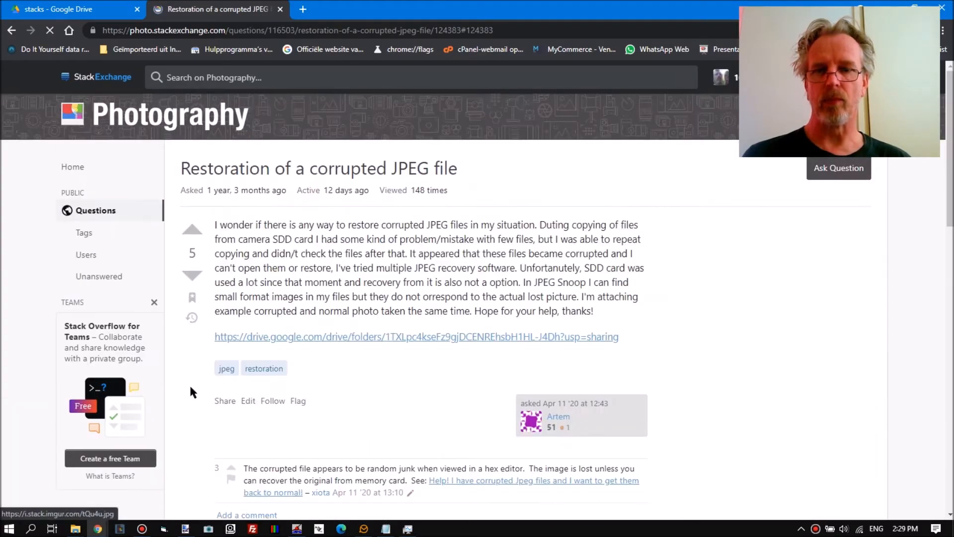
{"action": "scroll", "coordinate": [141, 341], "scroll_direction": "up", "scroll_amount": 6}
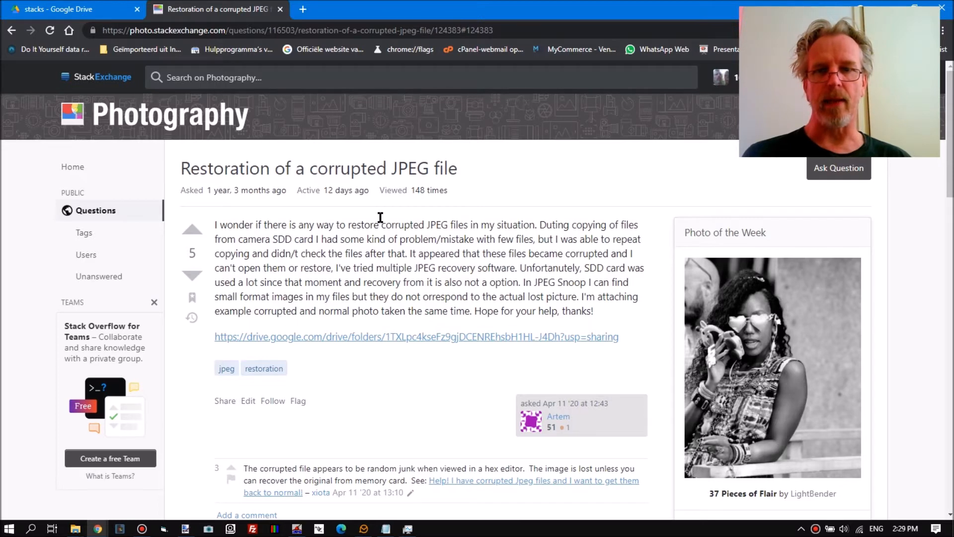
Step: Read the question text, highlighting the passages about the files that cannot be opened and the JPEG Snoop attempt
{"action": "double_click", "coordinate": [274, 241]}
{"action": "left_click_drag", "start_coordinate": [337, 253], "coordinate": [338, 268]}
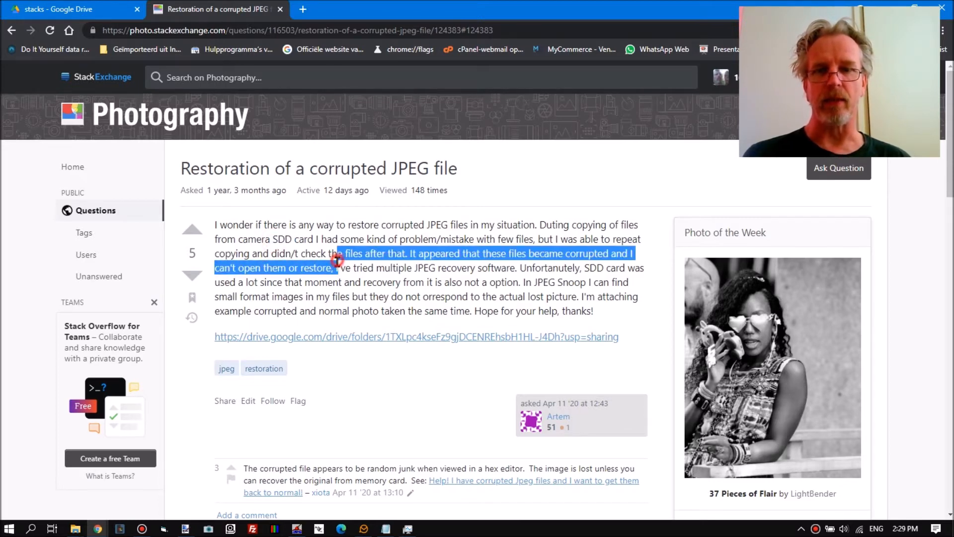
{"action": "left_click", "coordinate": [329, 286]}
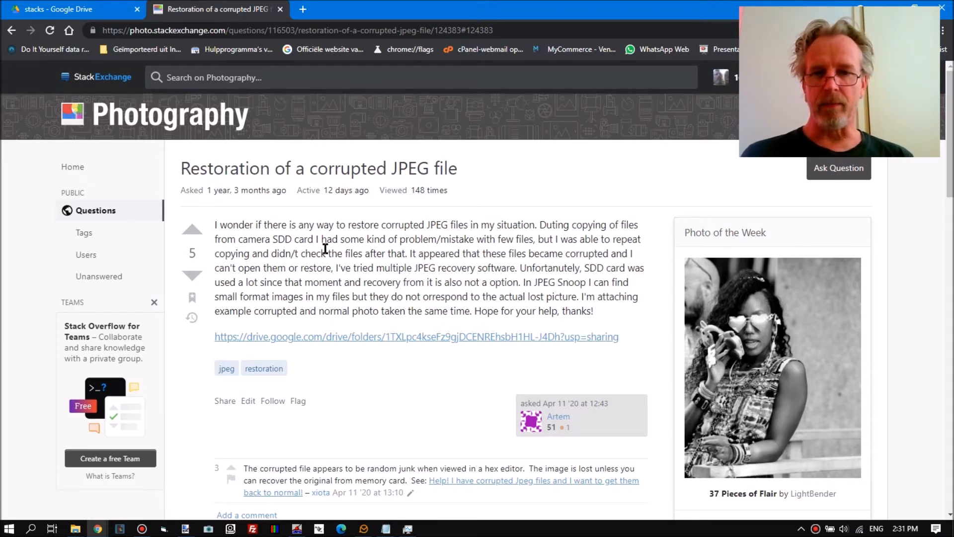
{"action": "left_click_drag", "start_coordinate": [328, 282], "coordinate": [609, 282]}
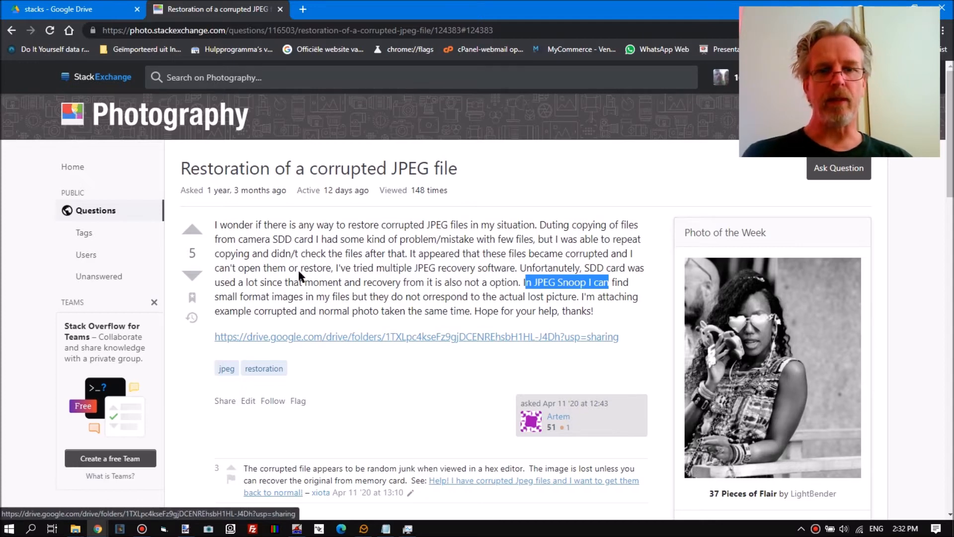
{"action": "scroll", "coordinate": [283, 263], "scroll_direction": "down", "scroll_amount": 1}
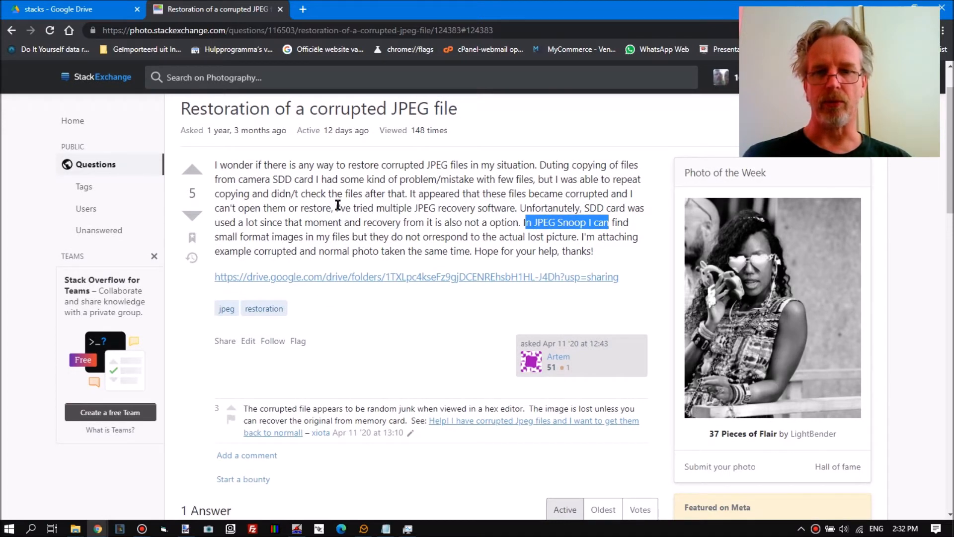
Step: Switch to File Explorer's stack folder and preview DSC_0672.JPG and DSC_0674.JPG
{"action": "left_click", "coordinate": [75, 528]}
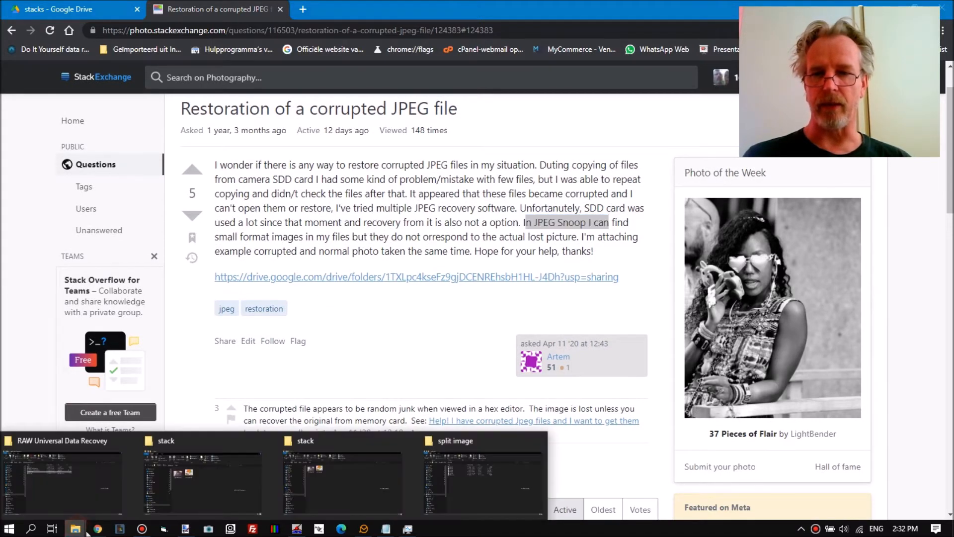
{"action": "left_click", "coordinate": [364, 484]}
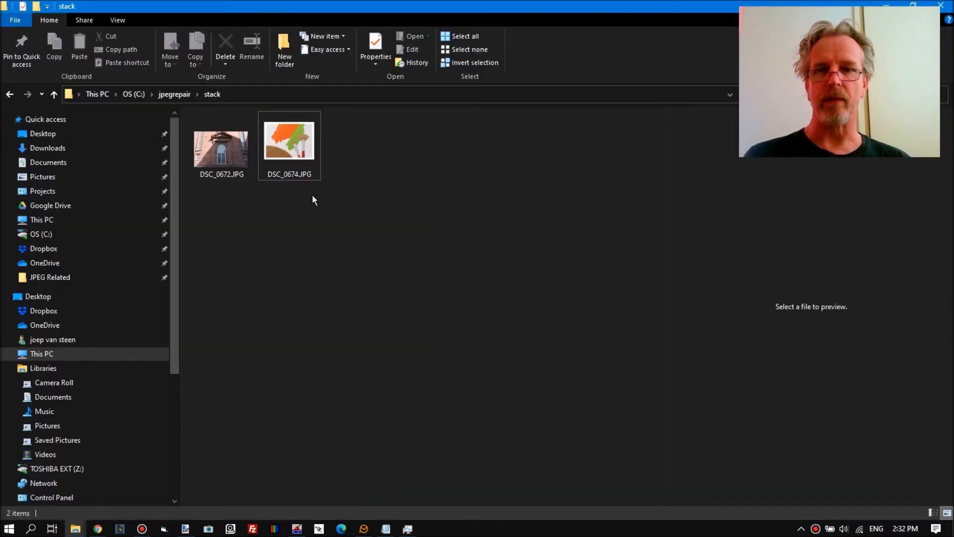
{"action": "left_click_drag", "start_coordinate": [205, 219], "coordinate": [367, 145]}
{"action": "left_click", "coordinate": [420, 281]}
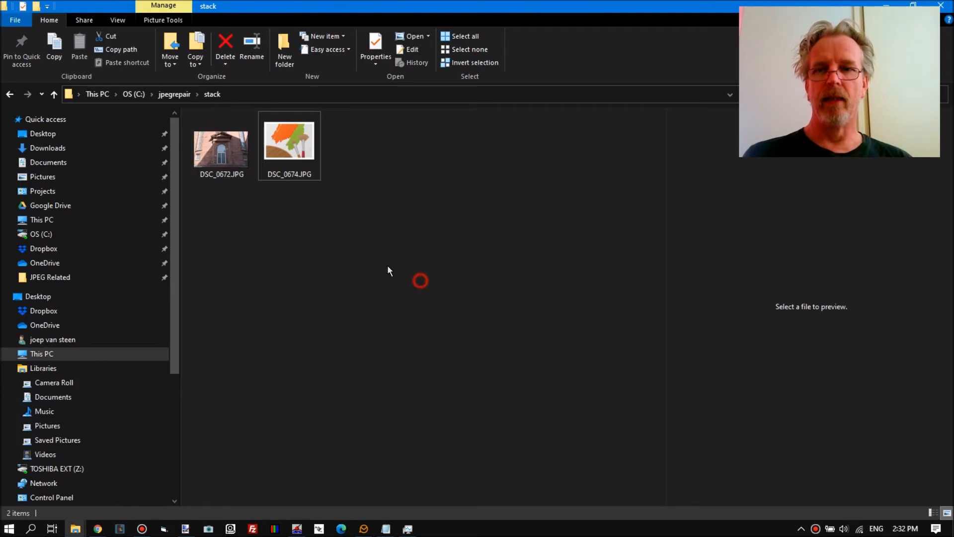
{"action": "left_click", "coordinate": [216, 176]}
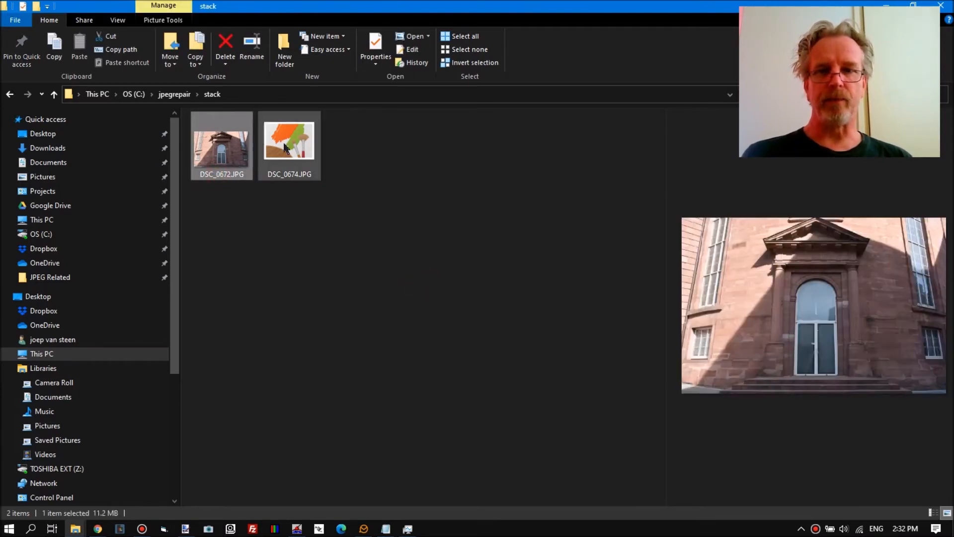
{"action": "left_click", "coordinate": [285, 146]}
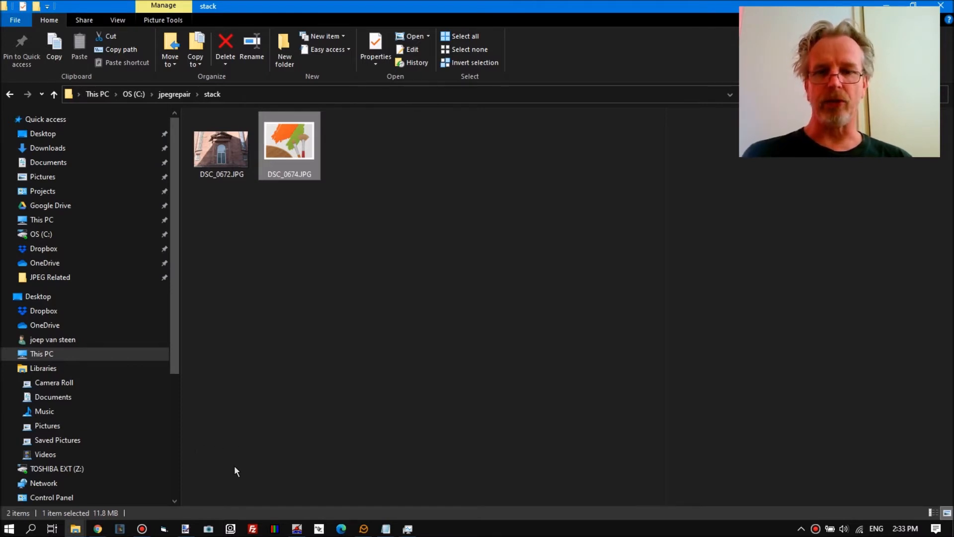
Step: Launch JPEG-Repair, continue past the splash screen and choose the Extract JPEG tool
{"action": "left_click", "coordinate": [275, 528]}
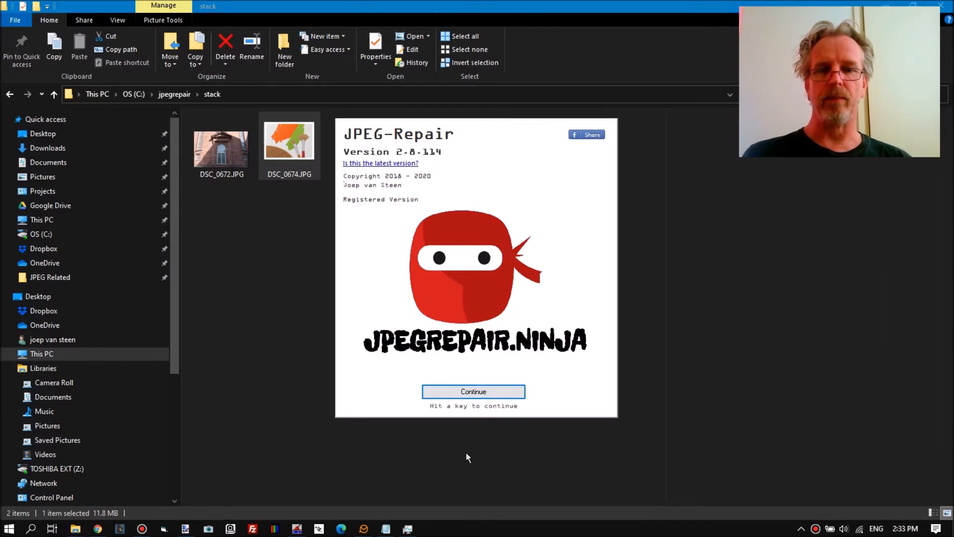
{"action": "left_click", "coordinate": [481, 391]}
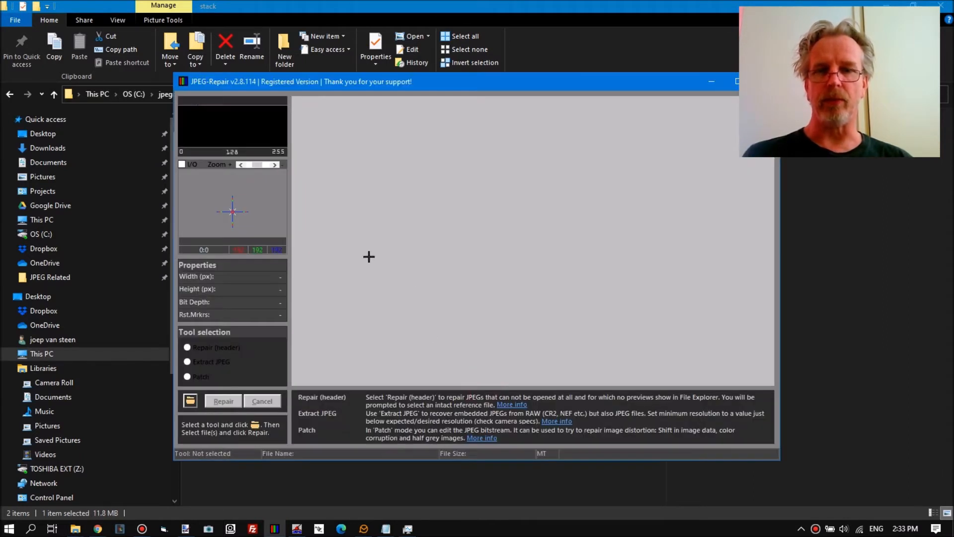
{"action": "left_click", "coordinate": [197, 362]}
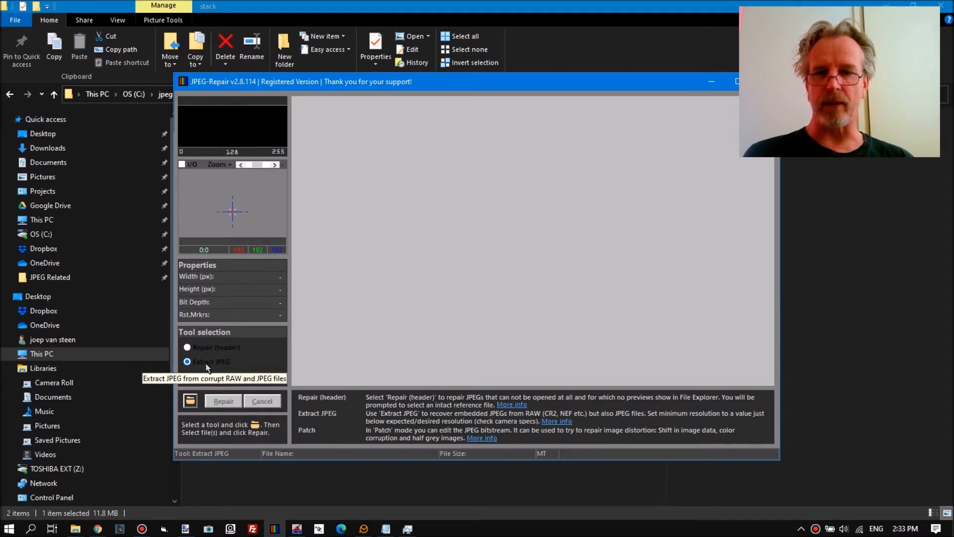
Step: Start selecting the corrupted files and browse to the C:\jpegrepair\stack folder
{"action": "left_click", "coordinate": [191, 401]}
{"action": "double_click", "coordinate": [208, 192]}
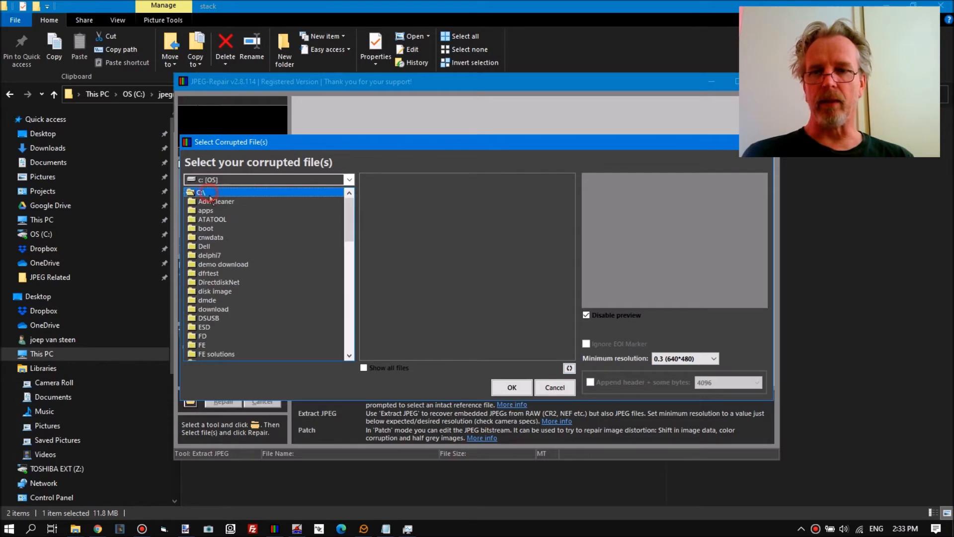
{"action": "scroll", "coordinate": [213, 286], "scroll_direction": "down", "scroll_amount": 5}
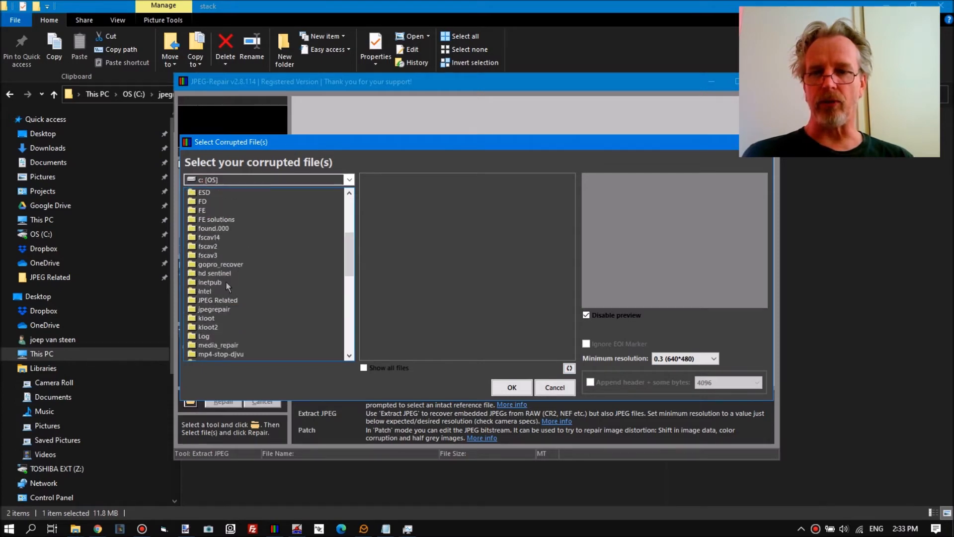
{"action": "double_click", "coordinate": [218, 309]}
{"action": "left_click_drag", "start_coordinate": [349, 203], "coordinate": [336, 330]}
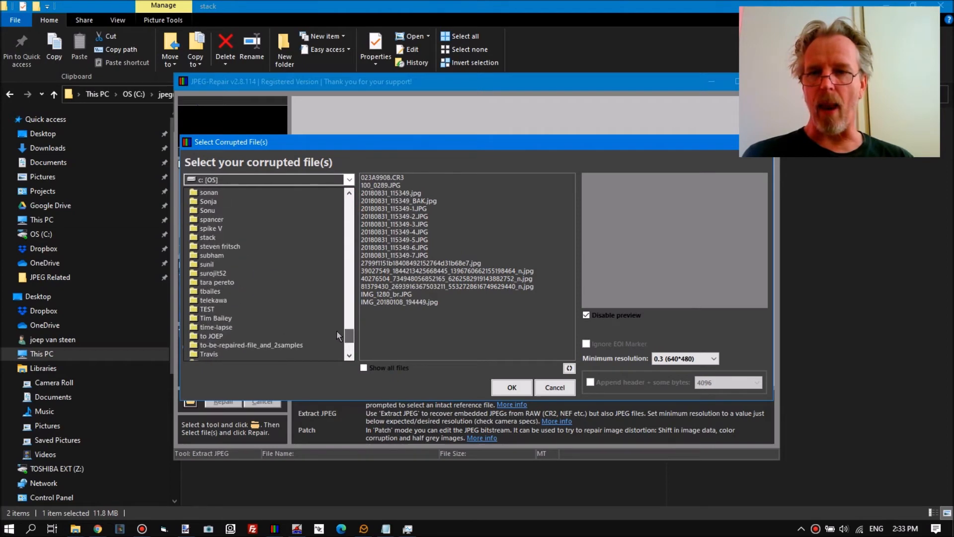
{"action": "scroll", "coordinate": [252, 318], "scroll_direction": "down", "scroll_amount": 4}
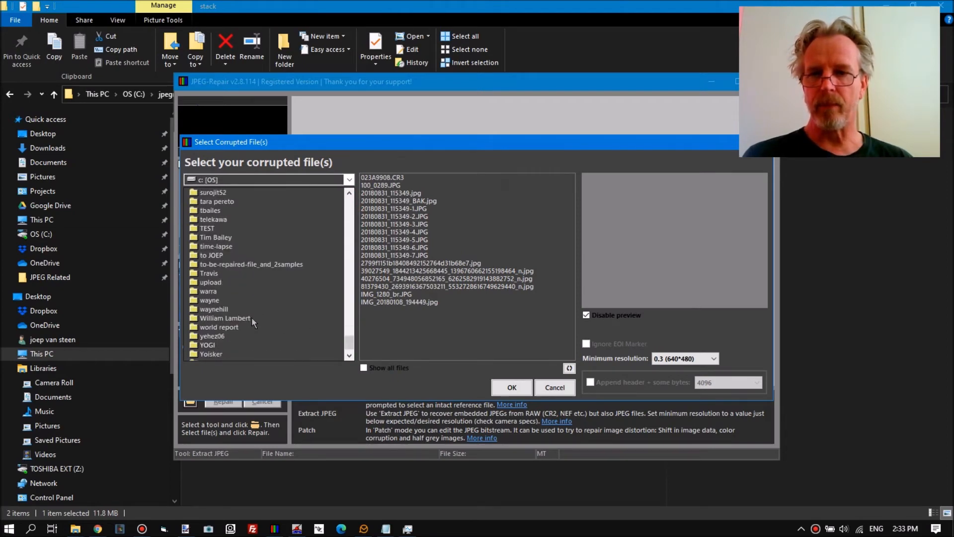
{"action": "scroll", "coordinate": [238, 302], "scroll_direction": "up", "scroll_amount": 2}
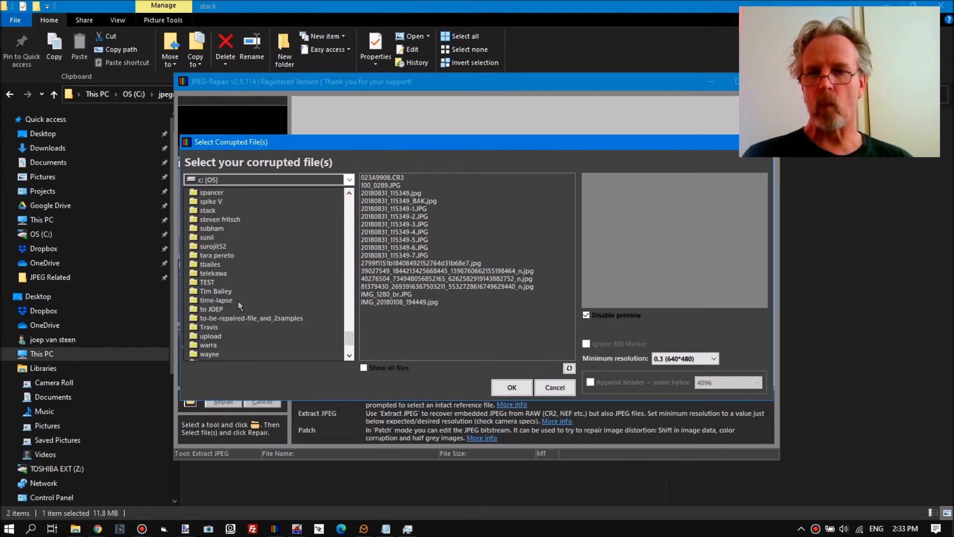
{"action": "double_click", "coordinate": [212, 213]}
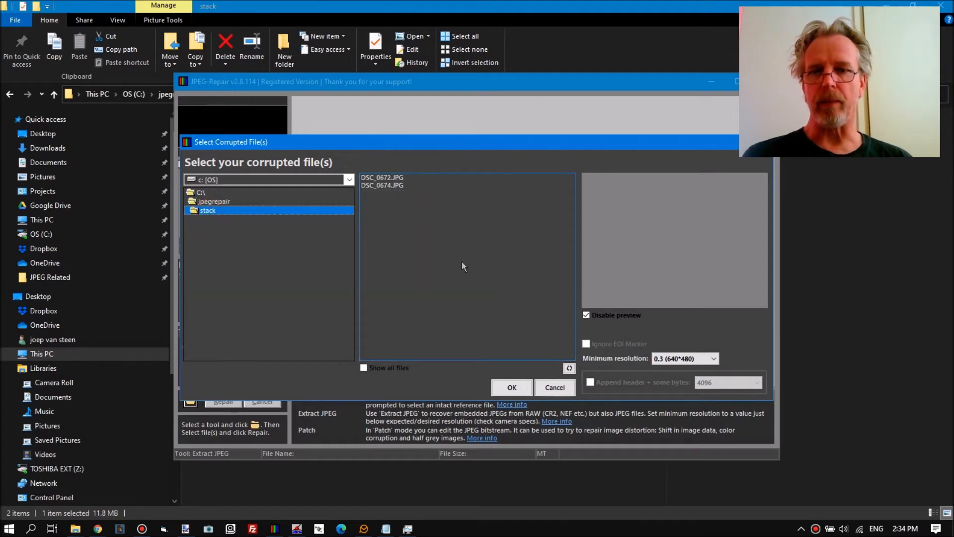
Step: Enable file previews, compare DSC_0672.JPG with DSC_0674.JPG, and load DSC_0674.JPG as the corrupted file
{"action": "left_click", "coordinate": [394, 187]}
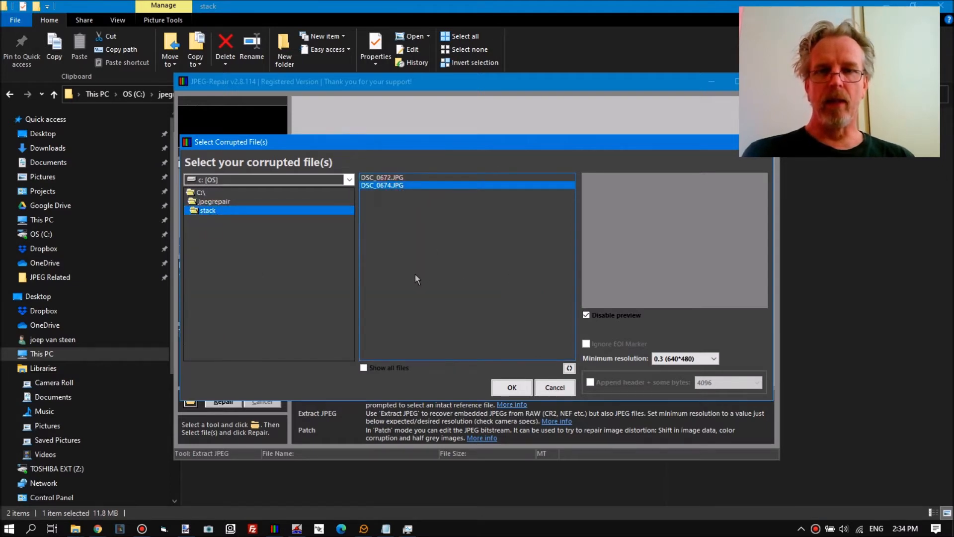
{"action": "left_click", "coordinate": [586, 316]}
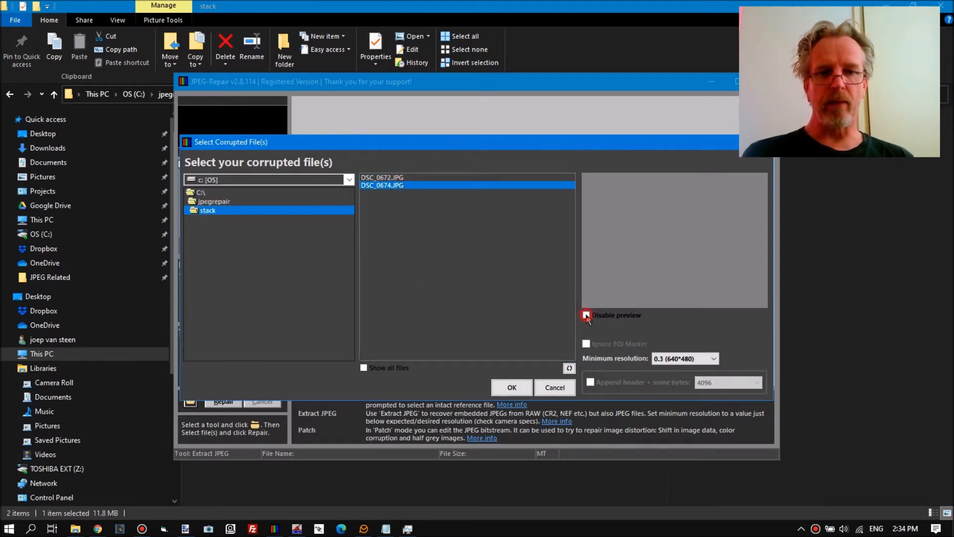
{"action": "left_click", "coordinate": [391, 178]}
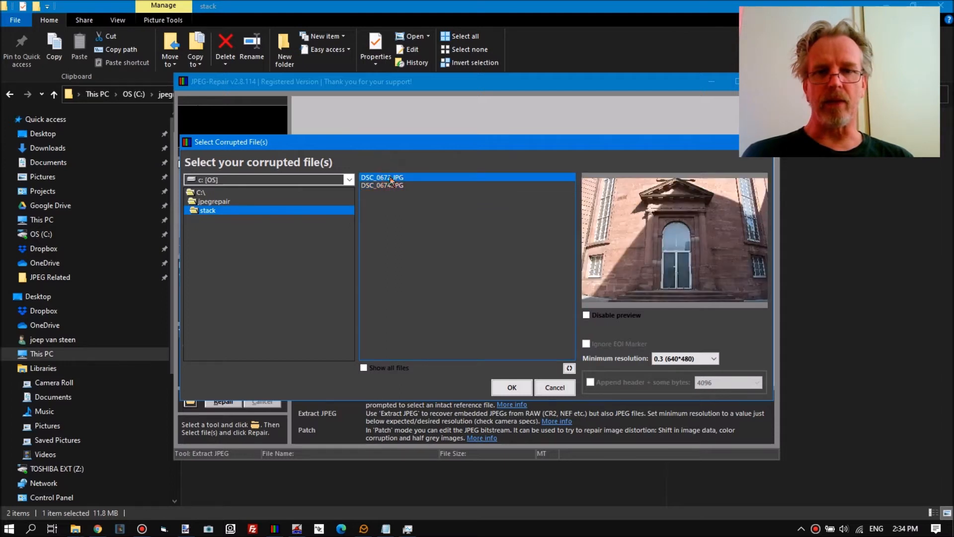
{"action": "left_click", "coordinate": [393, 186]}
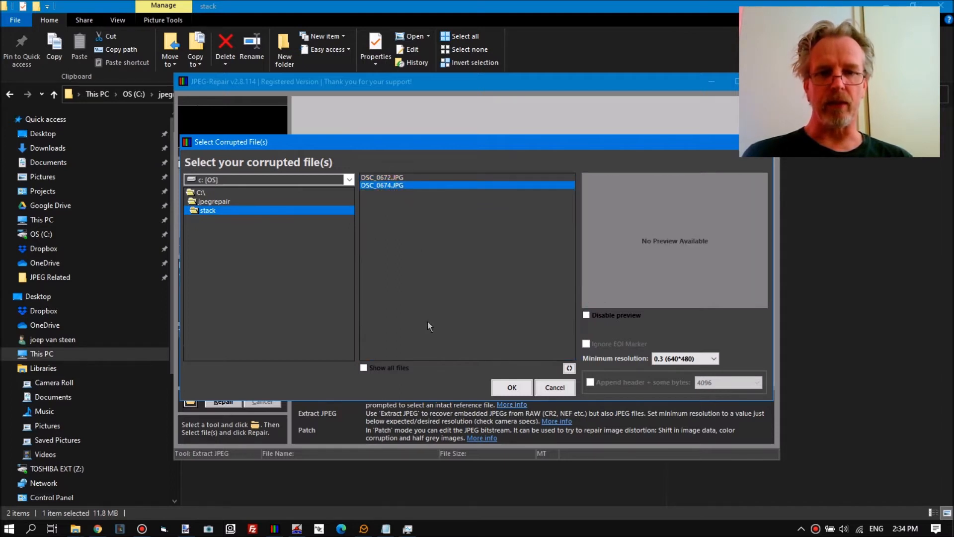
{"action": "left_click", "coordinate": [510, 388]}
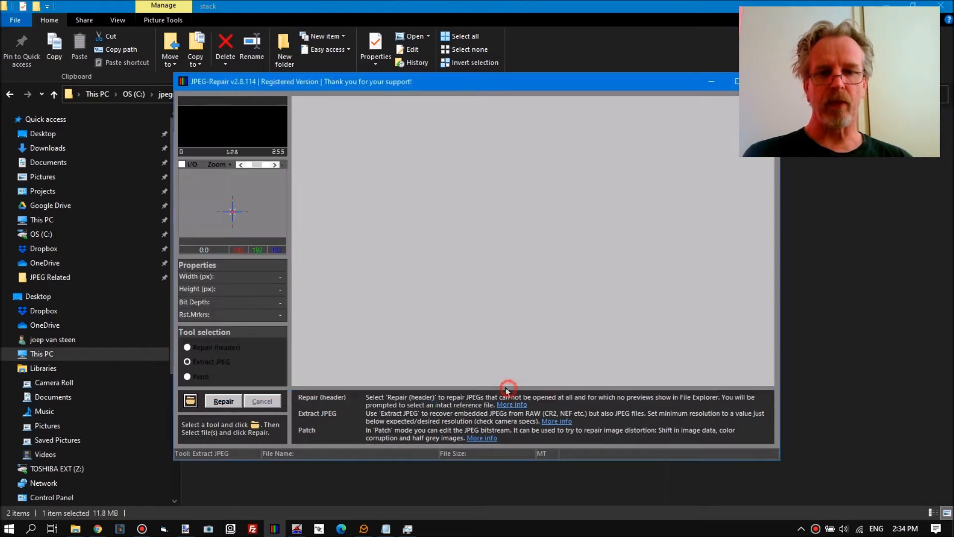
Step: Run the JPEG extraction on DSC_0674.JPG and preview the extracted image in File Explorer's stack folder
{"action": "left_click", "coordinate": [223, 402]}
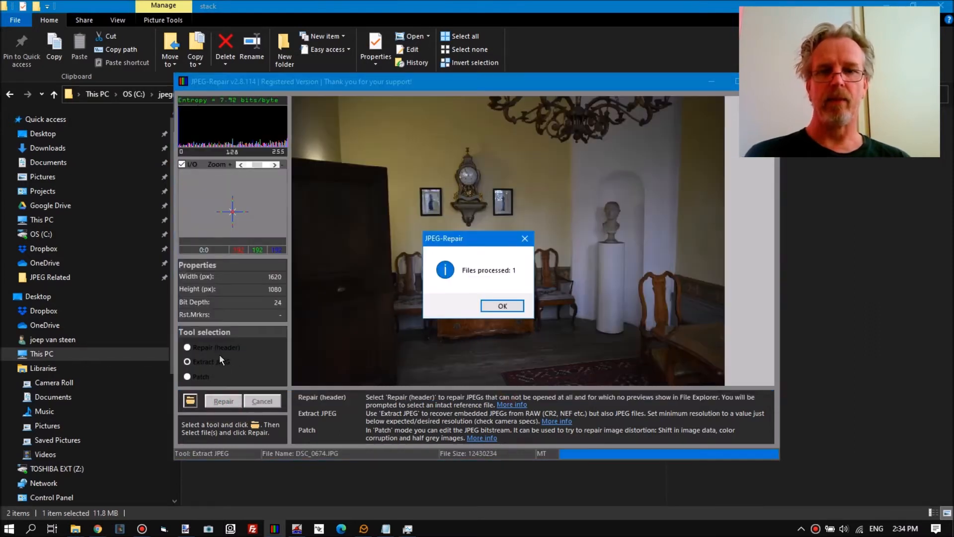
{"action": "left_click", "coordinate": [493, 307]}
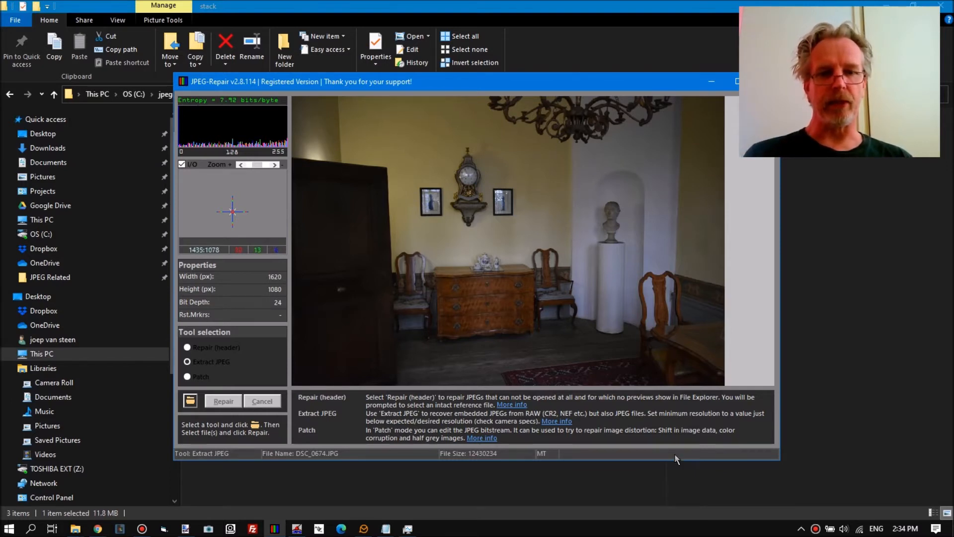
{"action": "left_click", "coordinate": [595, 491]}
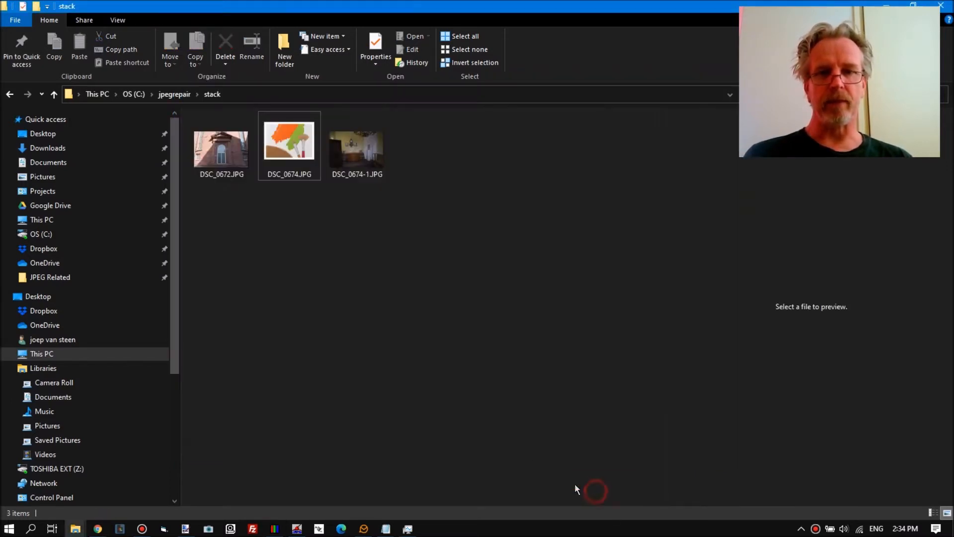
{"action": "left_click", "coordinate": [356, 161]}
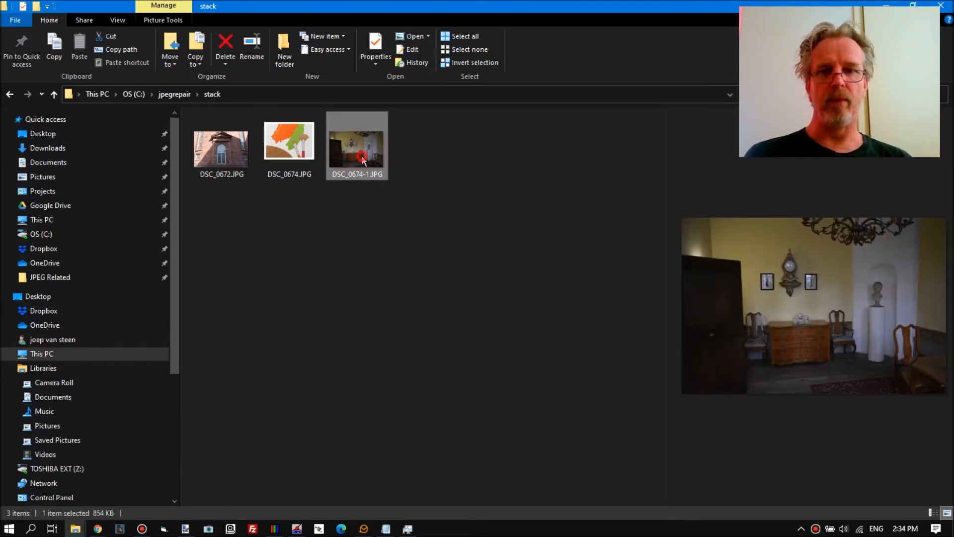
Step: View the extracted DSC_0674-1.JPG in Windows Photo Viewer, close it, and check the same result in JPEG-Repair
{"action": "key", "text": "Return"}
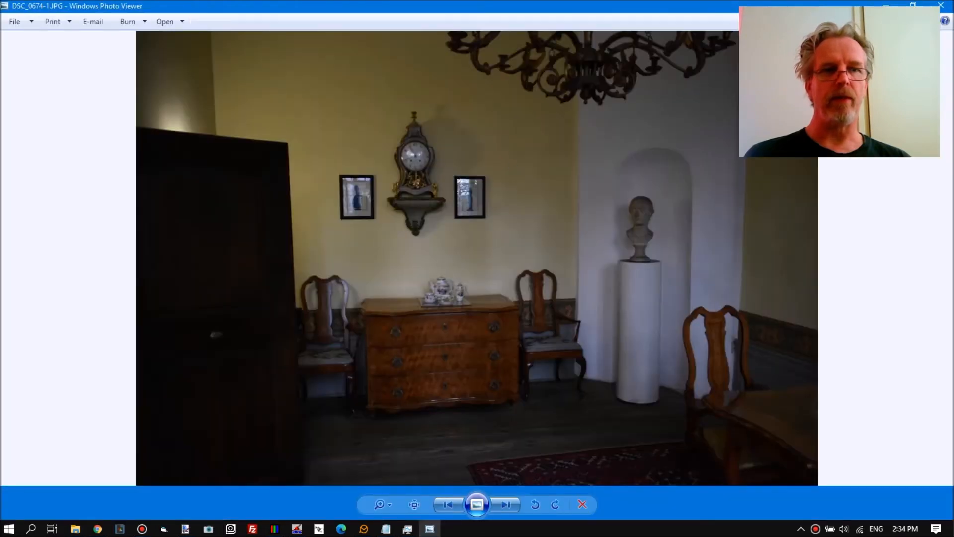
{"action": "left_click", "coordinate": [944, 6]}
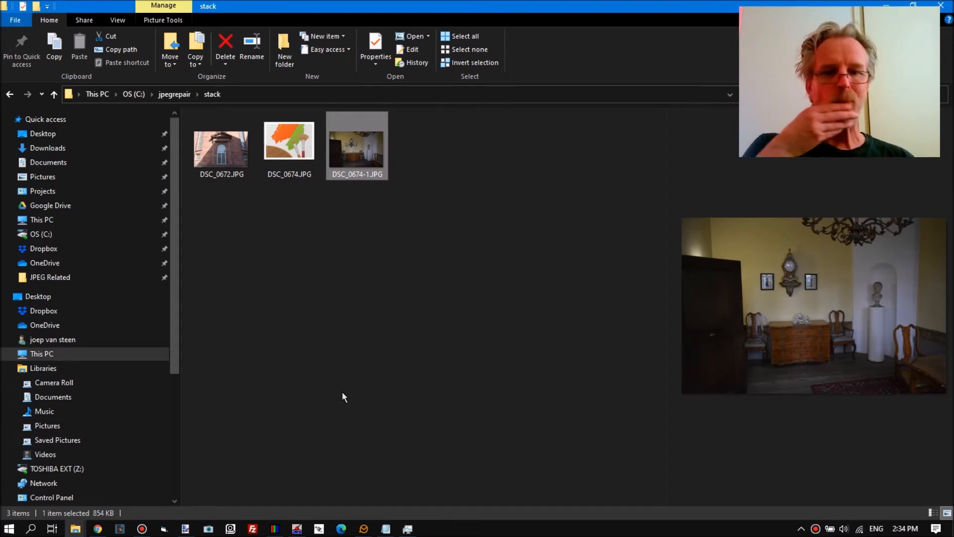
{"action": "left_click", "coordinate": [278, 526]}
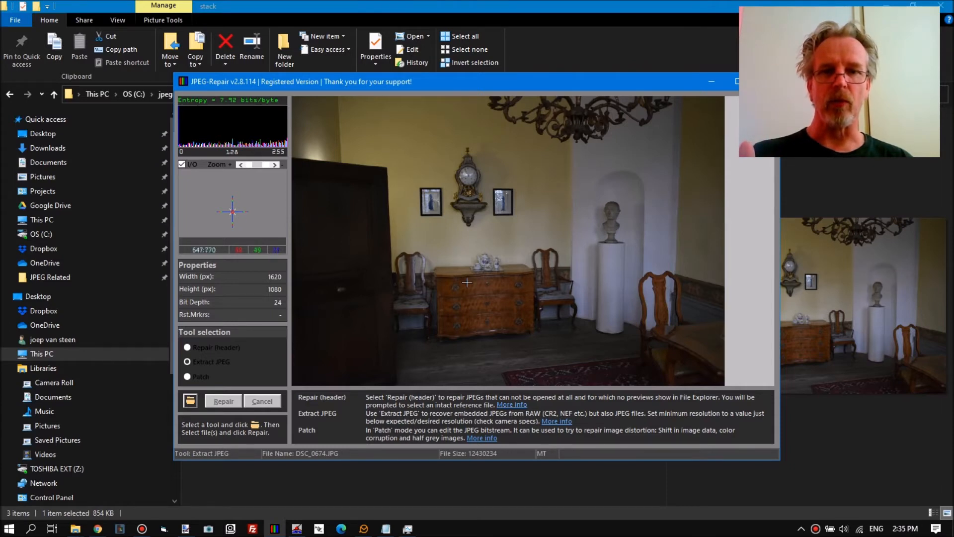
{"action": "left_click", "coordinate": [464, 3]}
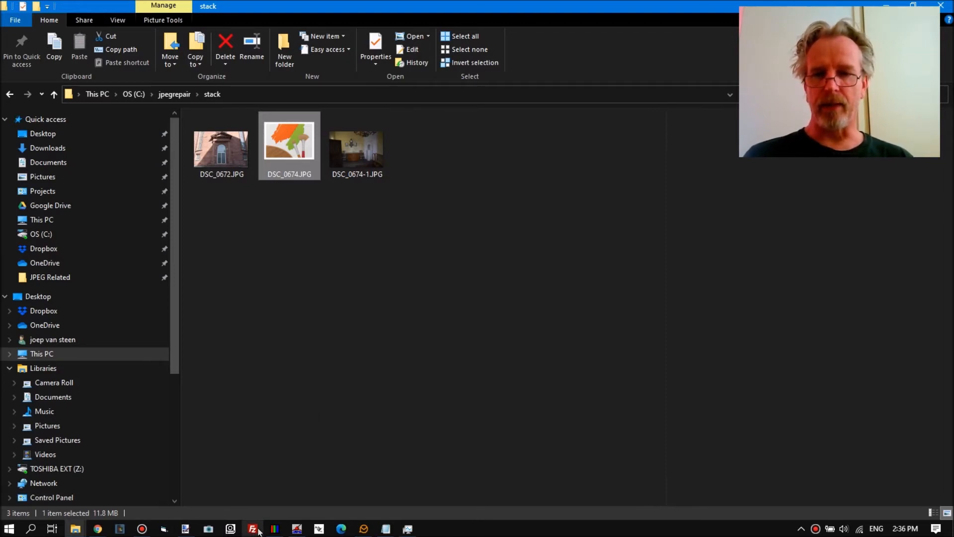
Step: Maximize JPEG-Repair to examine the extracted preview's details, and return to the stack folder in File Explorer
{"action": "left_click", "coordinate": [275, 528]}
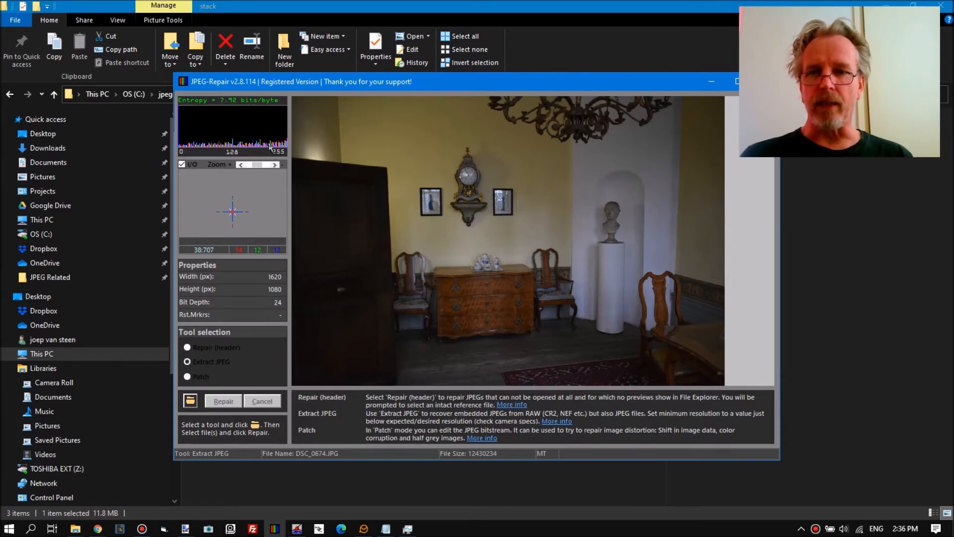
{"action": "left_click_drag", "start_coordinate": [612, 84], "coordinate": [549, 95]}
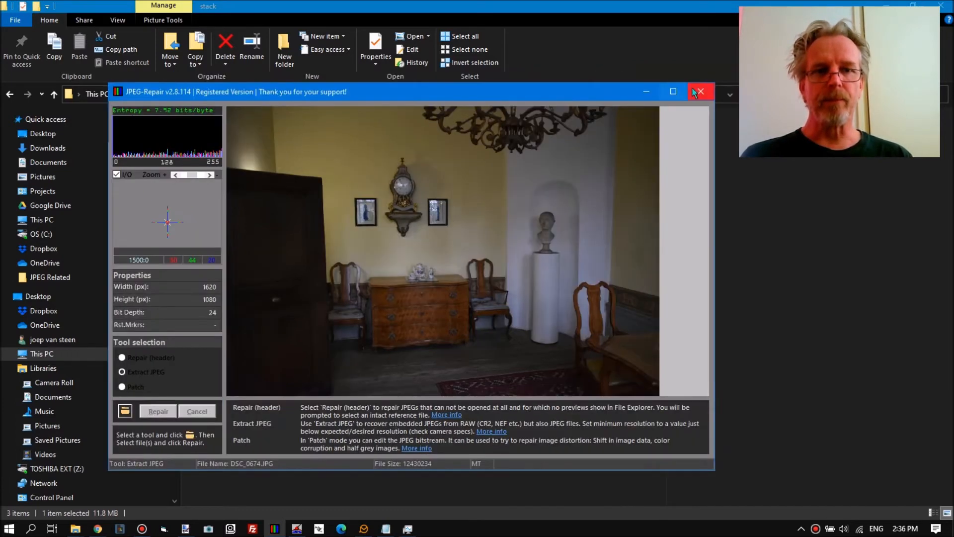
{"action": "left_click", "coordinate": [676, 93]}
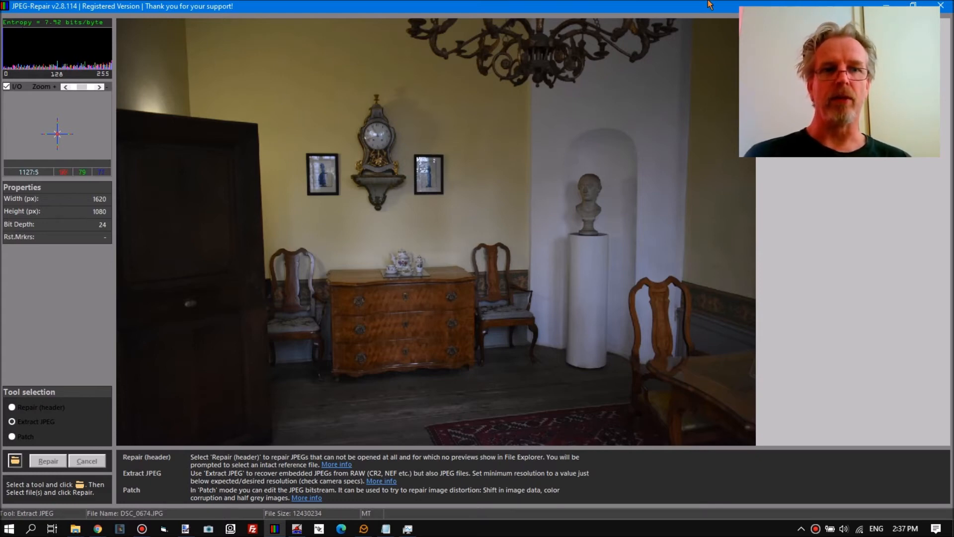
{"action": "left_click", "coordinate": [885, 4]}
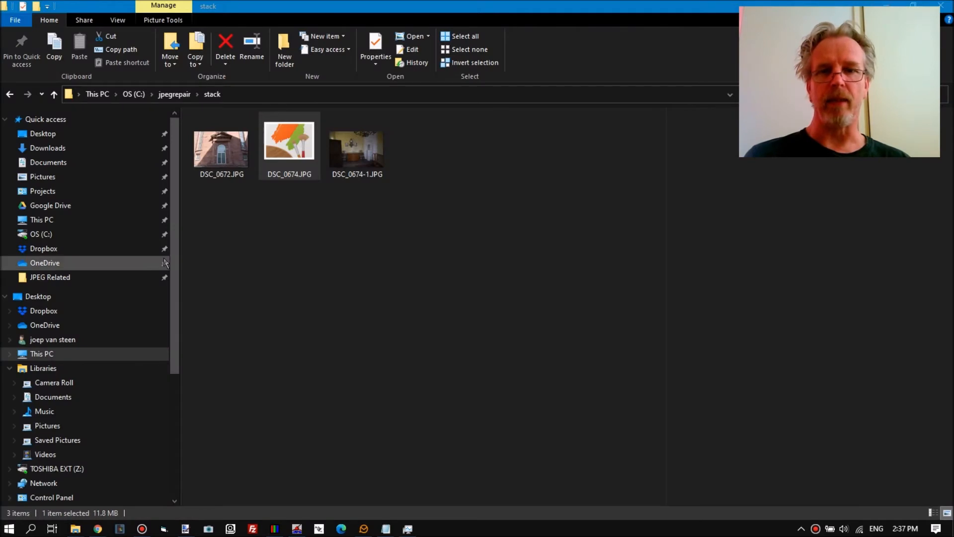
{"action": "left_click", "coordinate": [417, 270]}
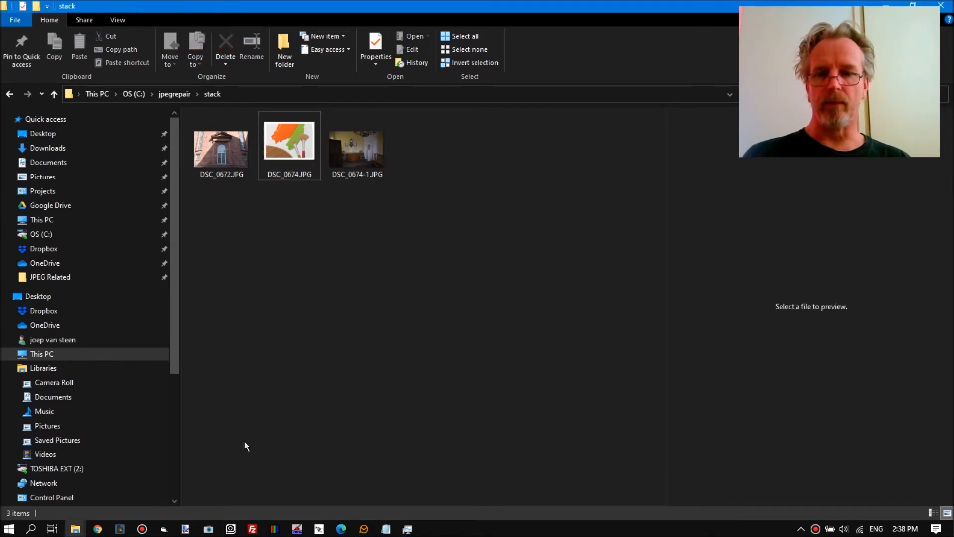
Step: In JPEG-Repair, load DSC_0674.JPG for extraction again with the minimum resolution set to 3.0 (2048*1536)
{"action": "left_click", "coordinate": [274, 528]}
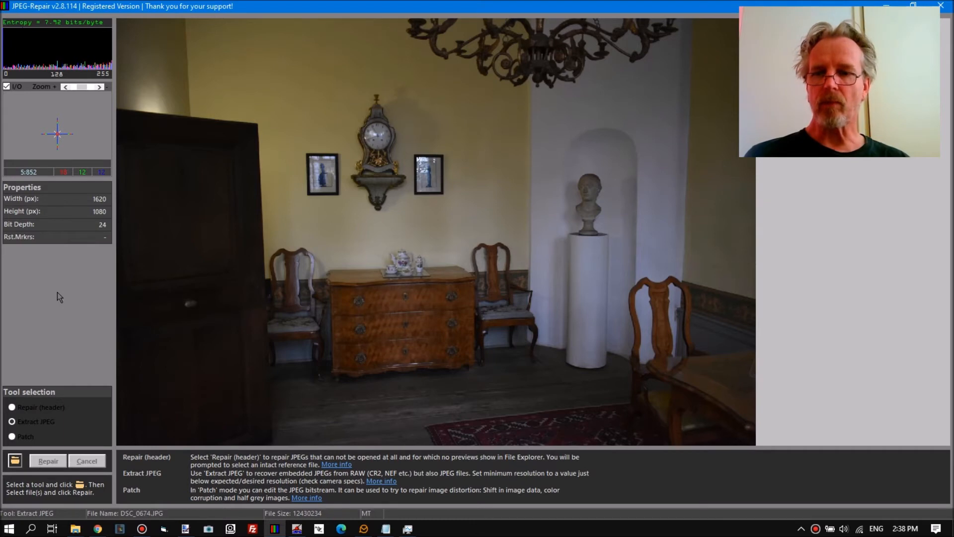
{"action": "left_click", "coordinate": [14, 461]}
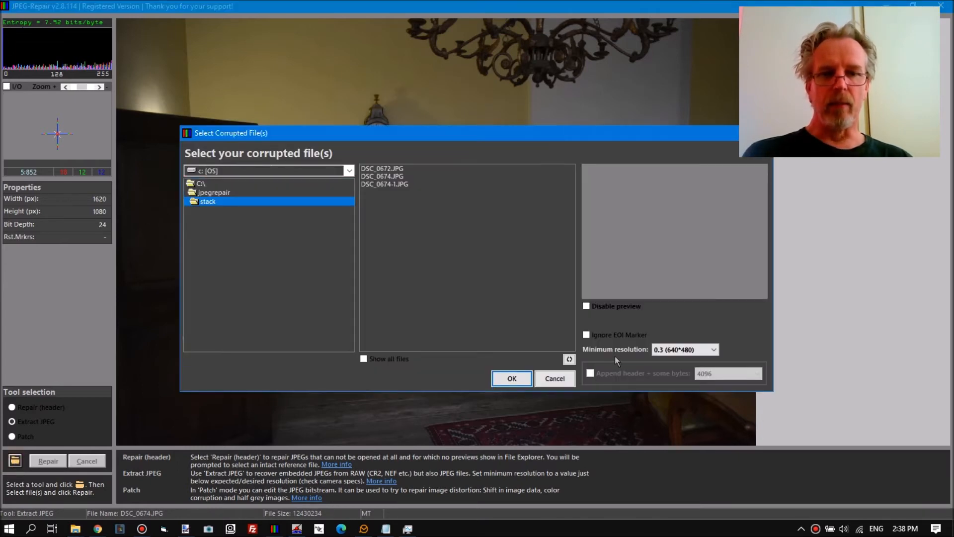
{"action": "left_click", "coordinate": [390, 176]}
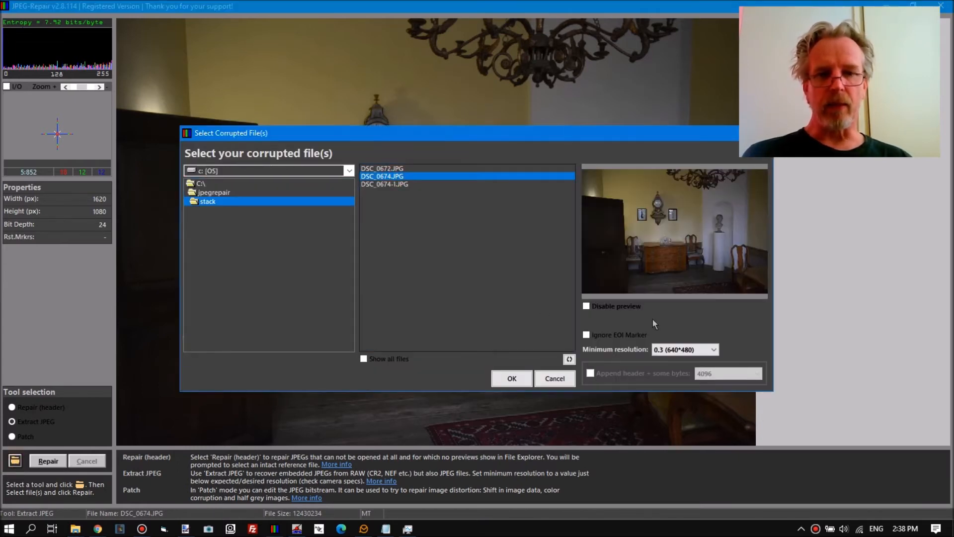
{"action": "left_click", "coordinate": [715, 350]}
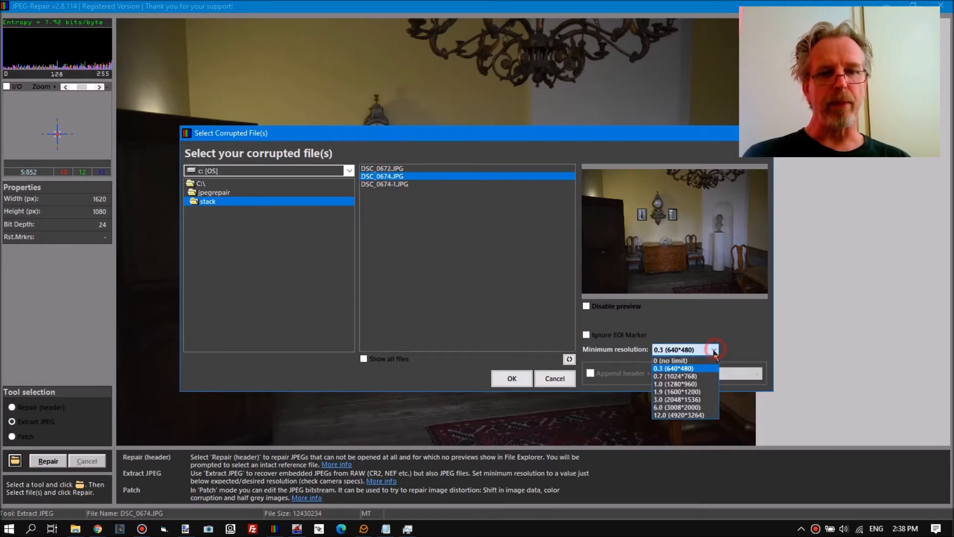
{"action": "left_click", "coordinate": [677, 399]}
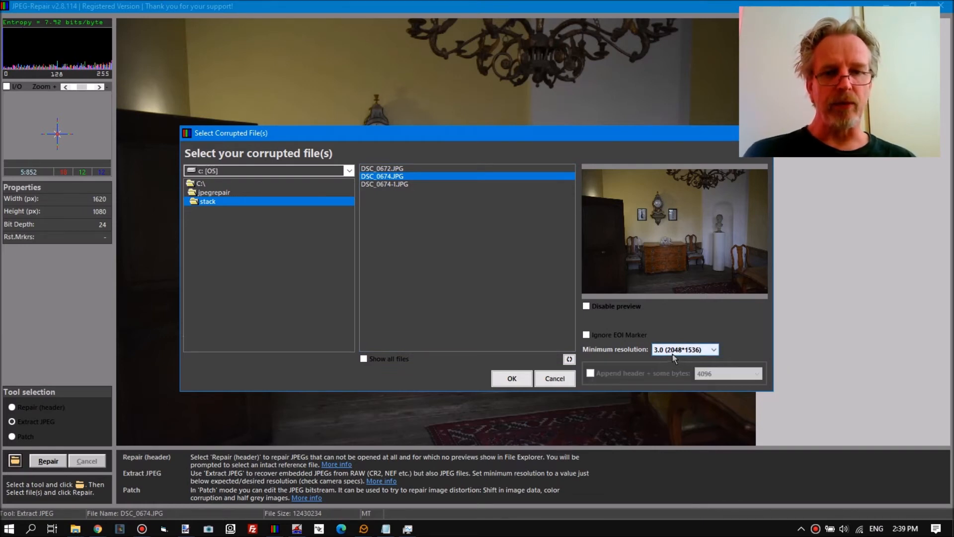
{"action": "mouse_move", "coordinate": [667, 353]}
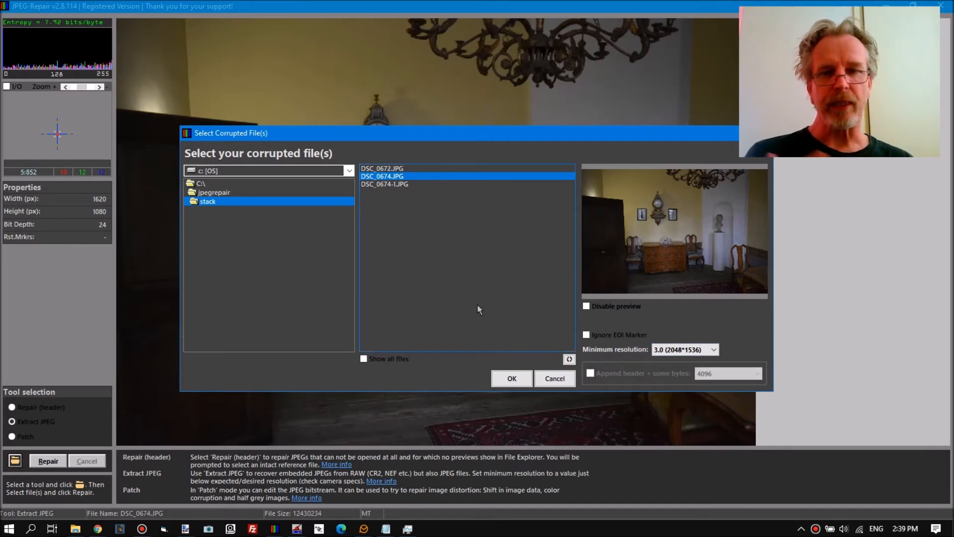
{"action": "left_click", "coordinate": [511, 379]}
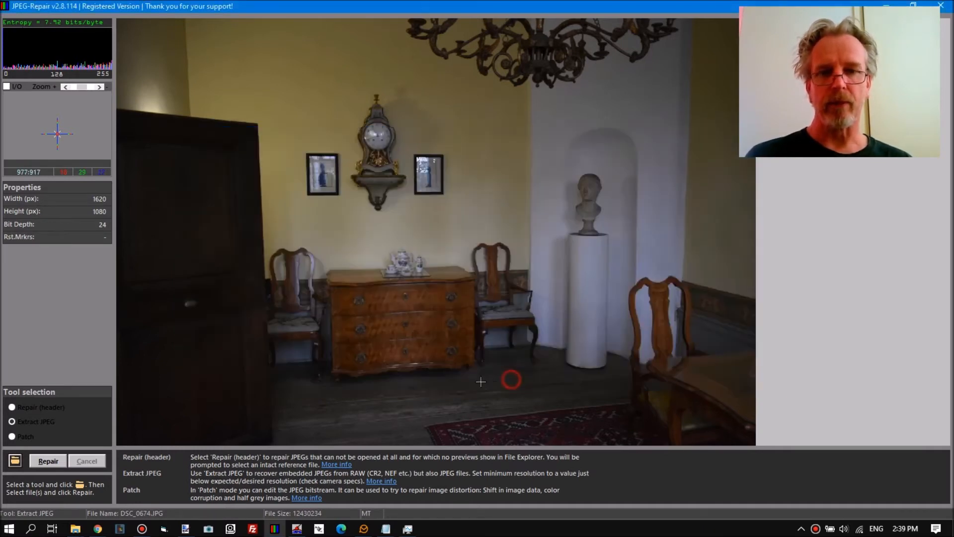
Step: Run the extraction on DSC_0674.JPG and preview the new DSC_0674-2.JPG in File Explorer's stack folder
{"action": "left_click", "coordinate": [48, 461]}
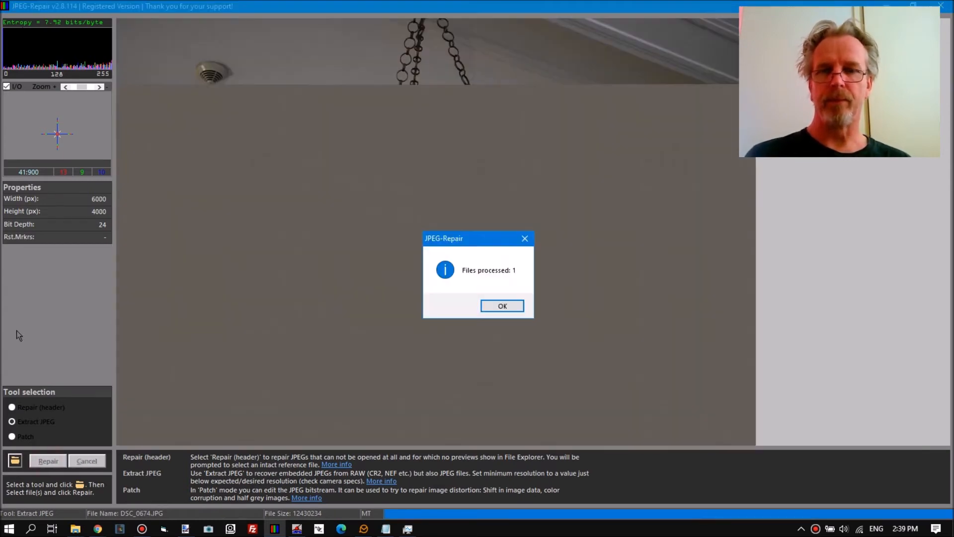
{"action": "left_click", "coordinate": [499, 308]}
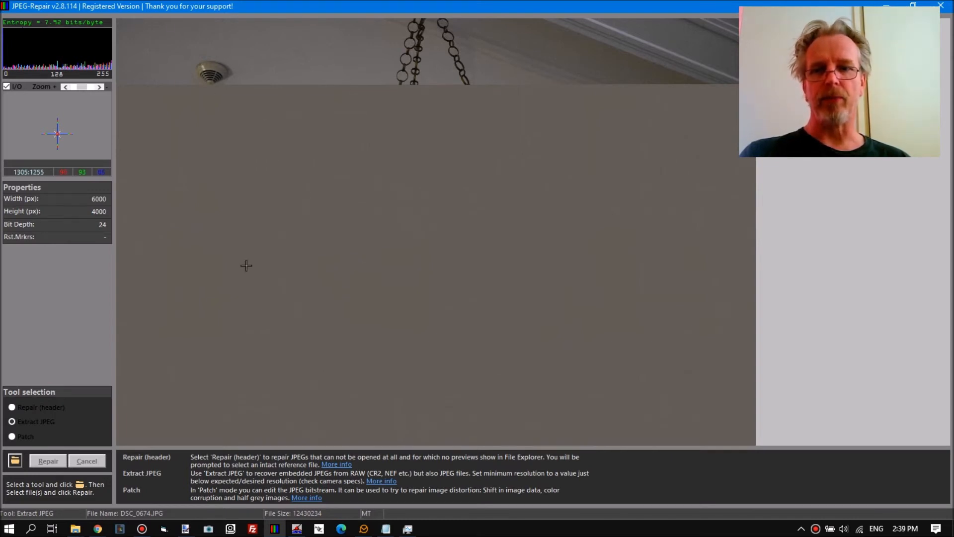
{"action": "mouse_move", "coordinate": [77, 529]}
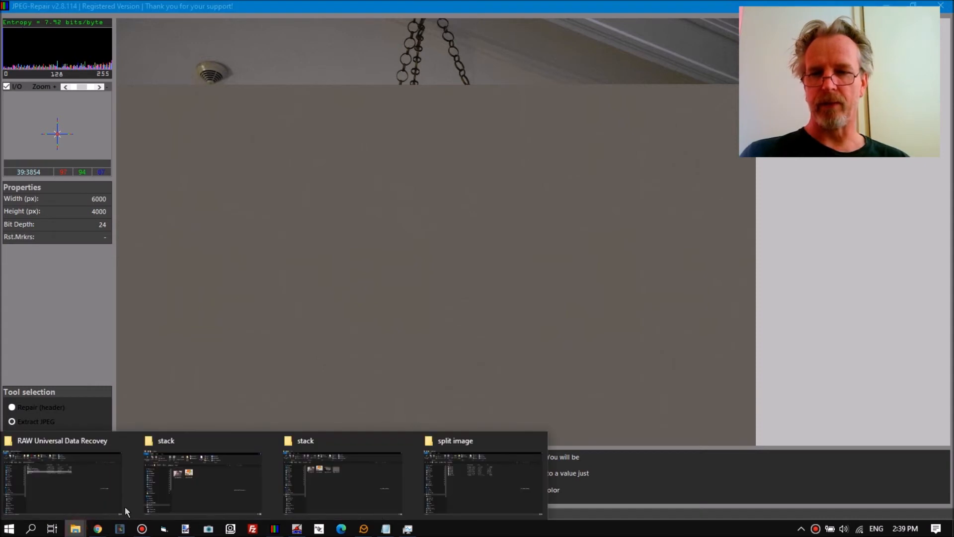
{"action": "left_click", "coordinate": [375, 500]}
{"action": "left_click", "coordinate": [422, 174]}
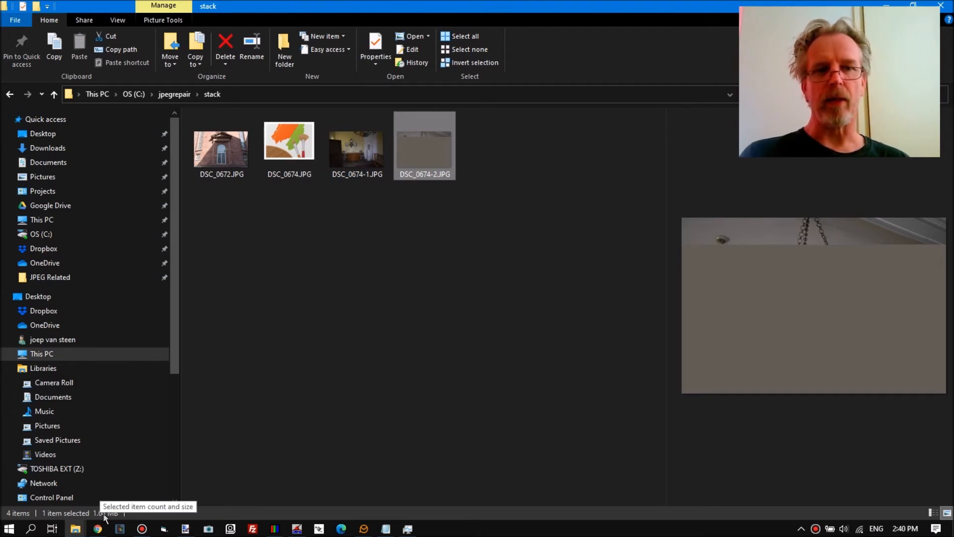
Step: Compare the previews of DSC_0674-1.JPG, DSC_0674-2.JPG and the intact DSC_0672.JPG
{"action": "left_click", "coordinate": [351, 161]}
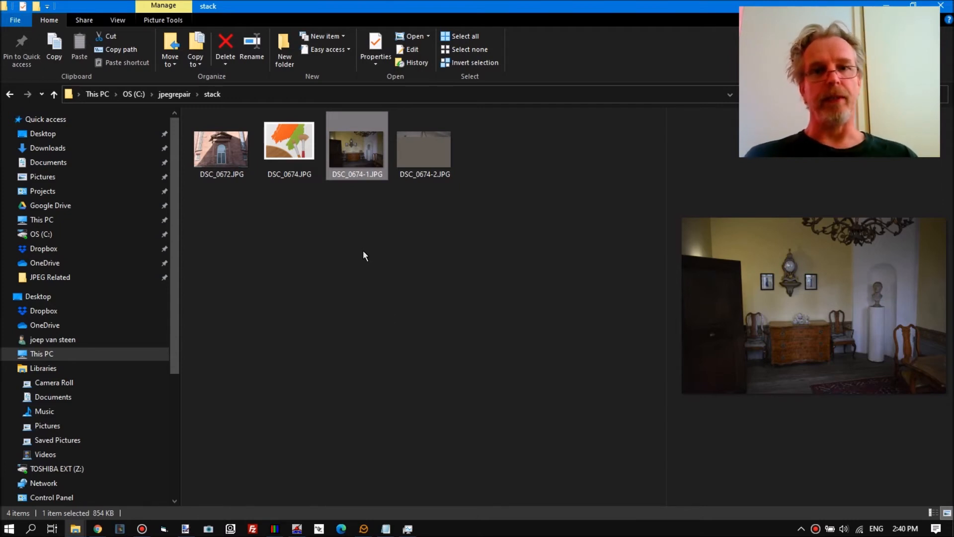
{"action": "left_click", "coordinate": [419, 155]}
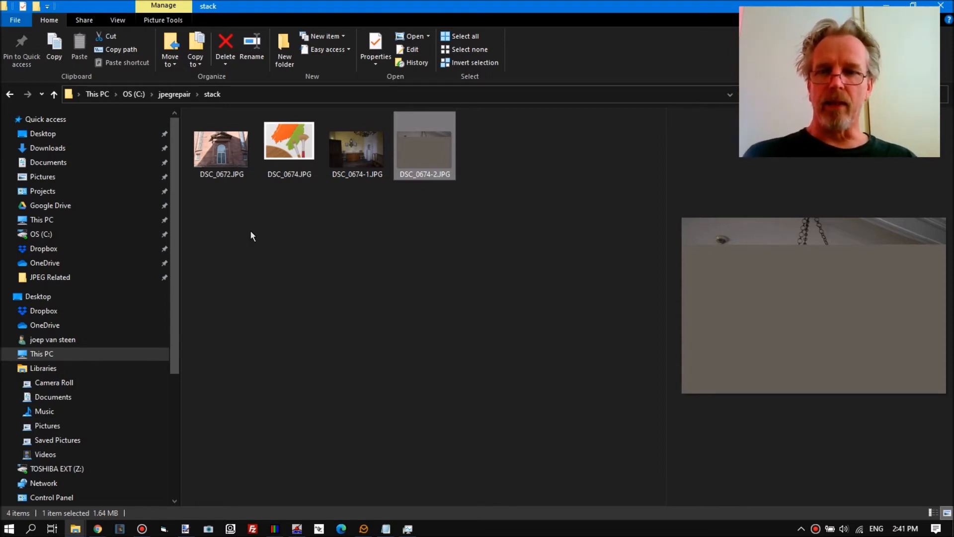
{"action": "left_click", "coordinate": [219, 156]}
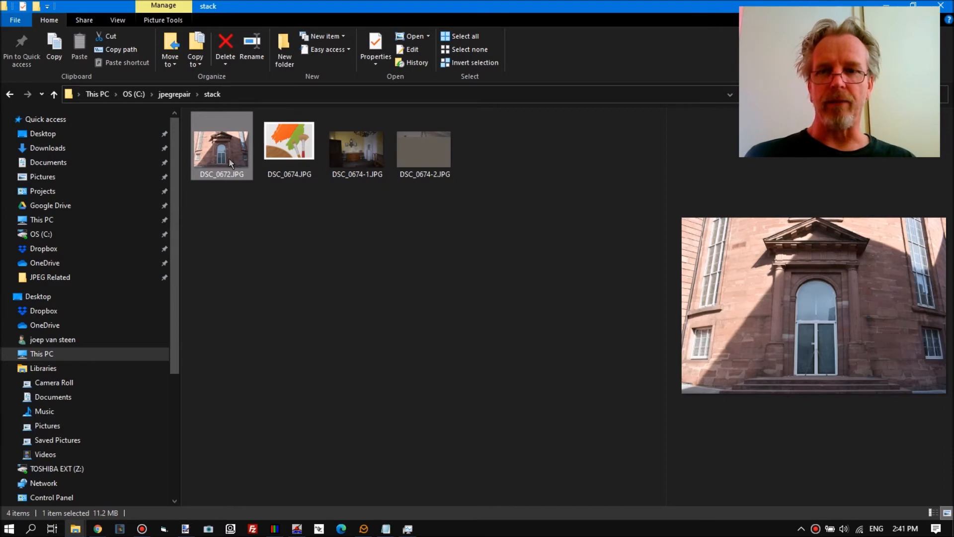
{"action": "left_click", "coordinate": [421, 178]}
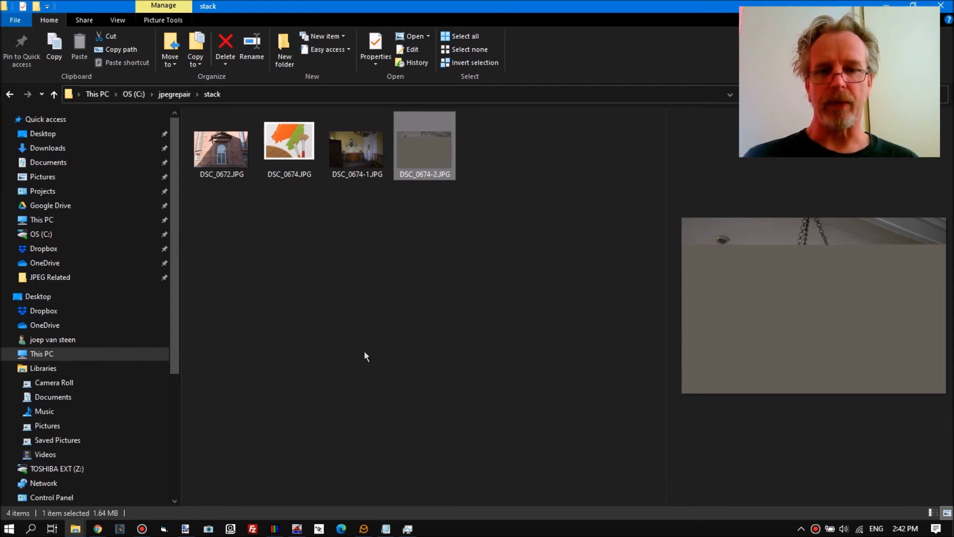
{"action": "left_click", "coordinate": [416, 151]}
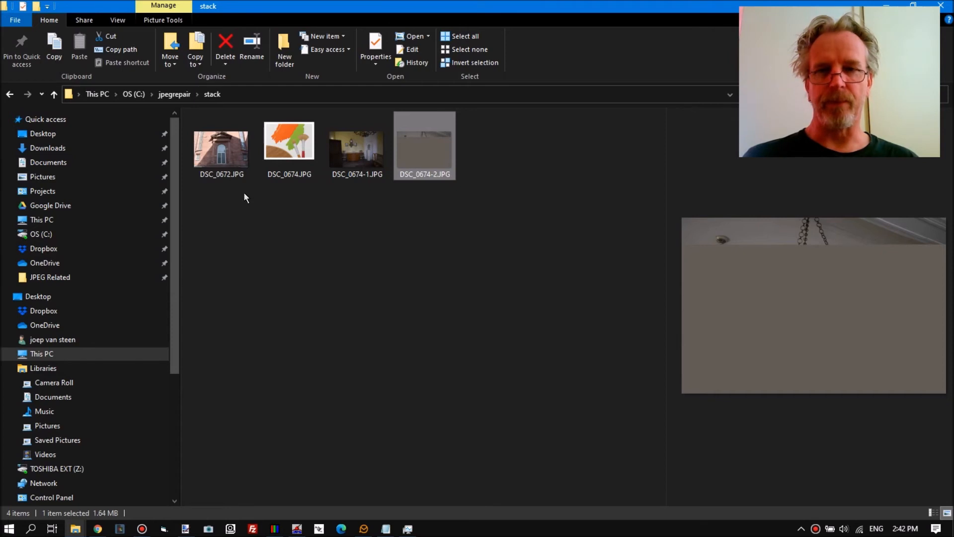
{"action": "left_click", "coordinate": [222, 160]}
{"action": "left_click", "coordinate": [443, 174]}
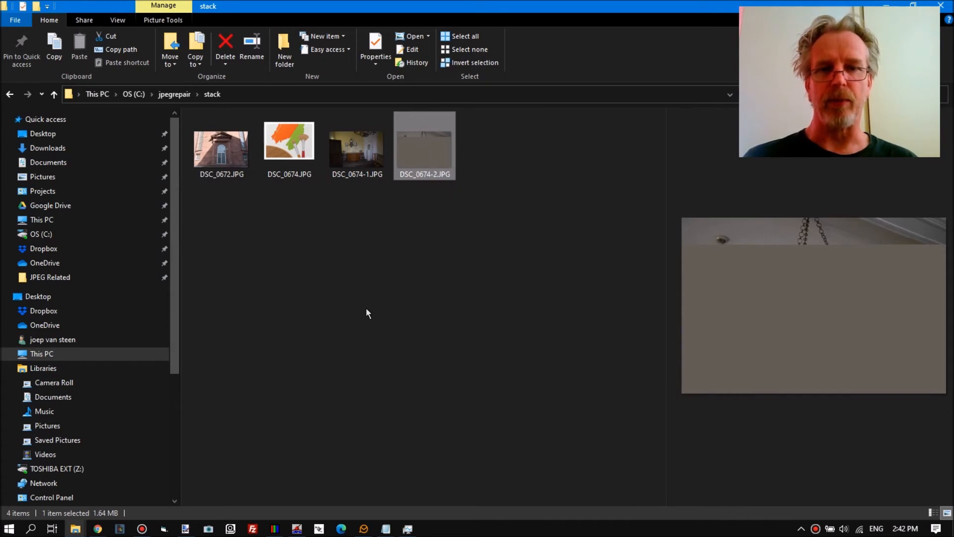
Step: Switch to JPEG-Repair's Patch tool and select DSC_0674.JPG as the corrupted file with minimum resolution 0.3 (640*480)
{"action": "left_click", "coordinate": [274, 528]}
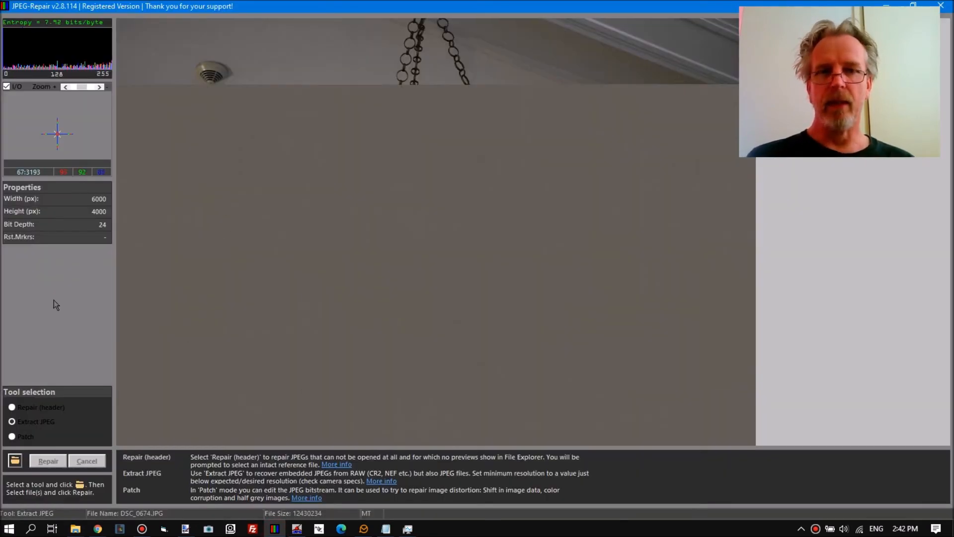
{"action": "left_click", "coordinate": [22, 436]}
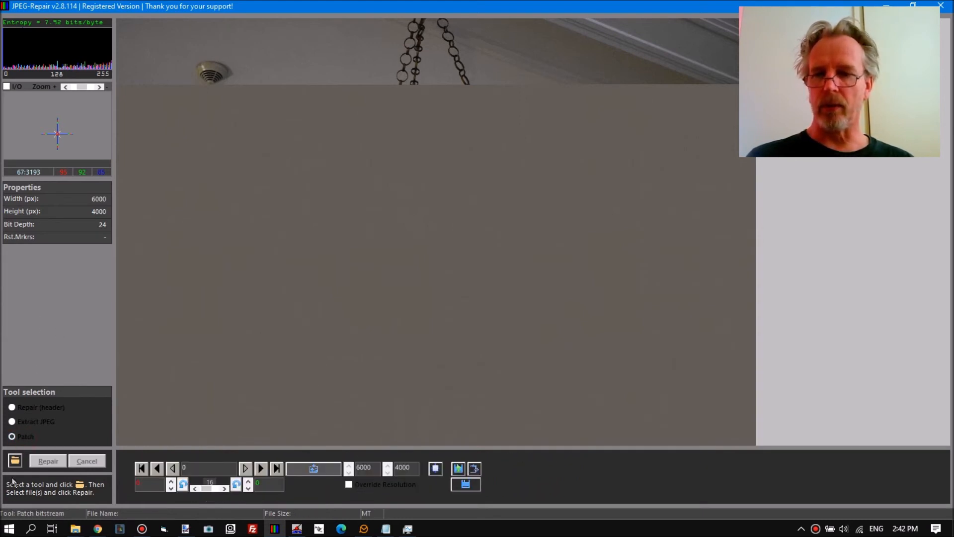
{"action": "left_click", "coordinate": [16, 461]}
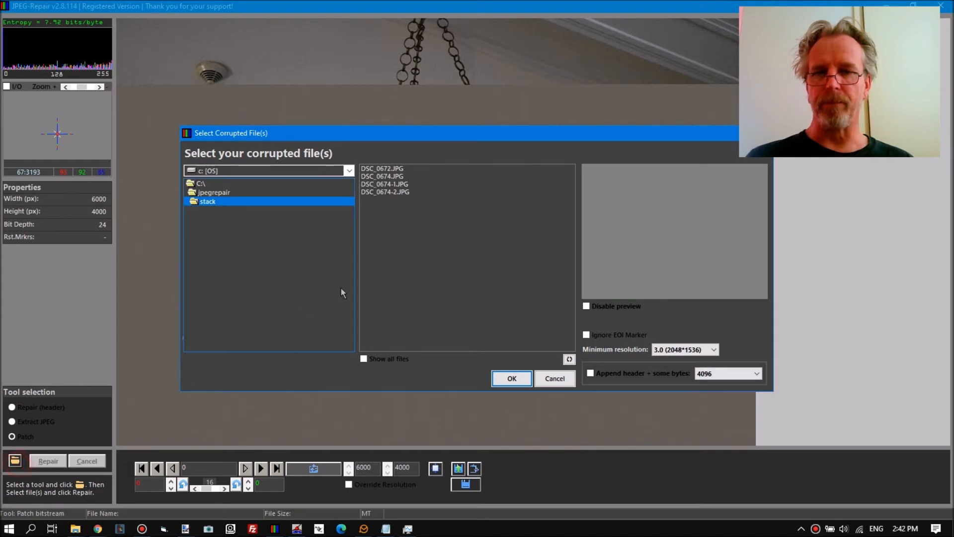
{"action": "left_click", "coordinate": [678, 351]}
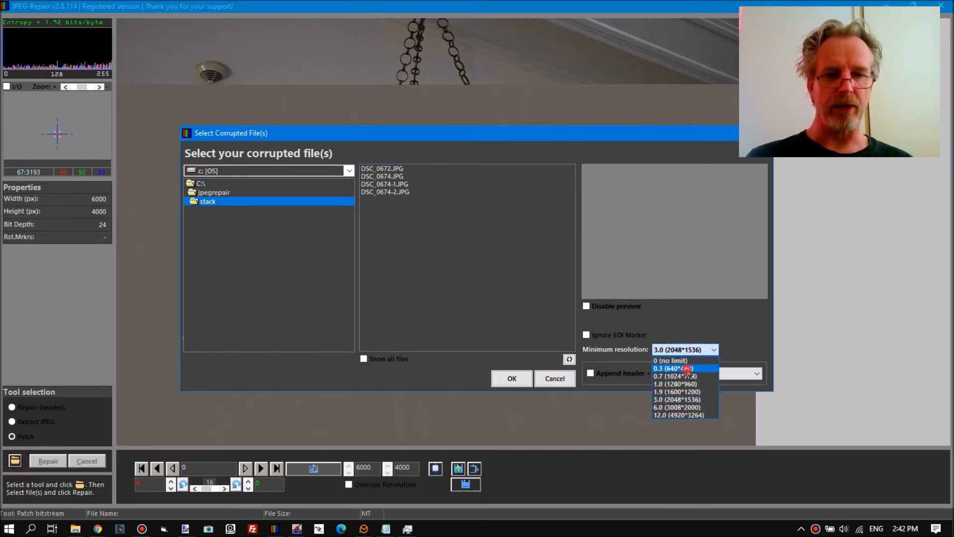
{"action": "left_click", "coordinate": [691, 372]}
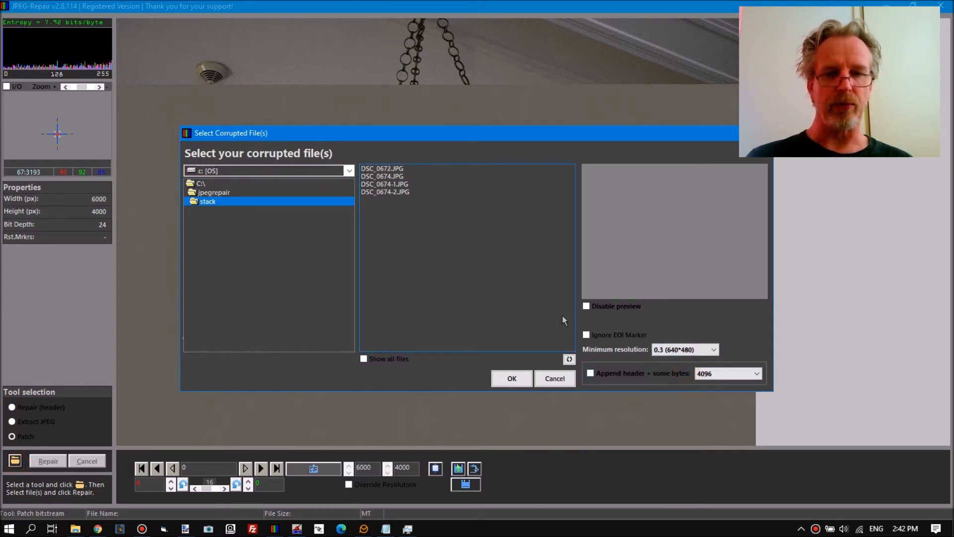
{"action": "left_click", "coordinate": [387, 178]}
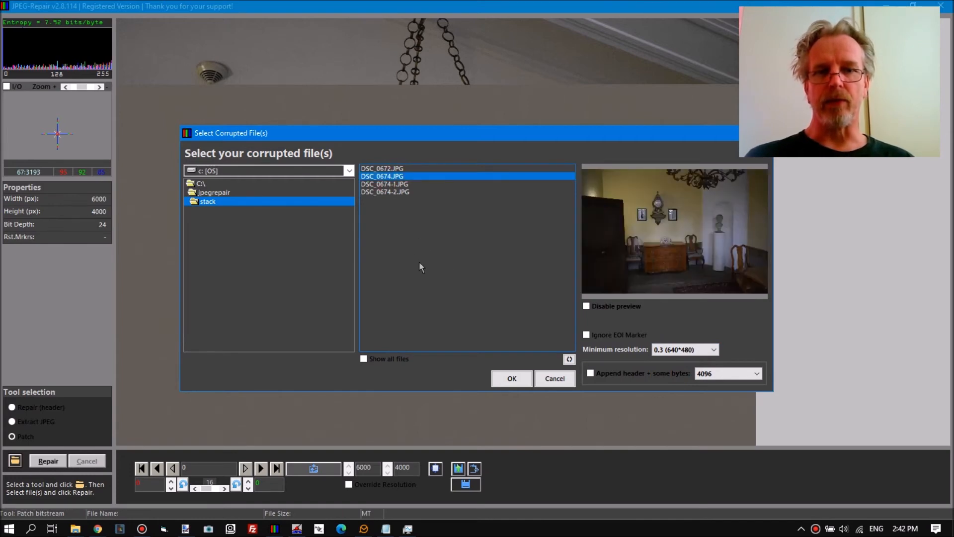
Step: Turn on appending the header with 0 extra bytes and confirm DSC_0674.JPG as the corrupted file
{"action": "left_click", "coordinate": [591, 374]}
{"action": "left_click", "coordinate": [707, 374]}
{"action": "left_click", "coordinate": [707, 376]}
{"action": "left_click", "coordinate": [706, 389]}
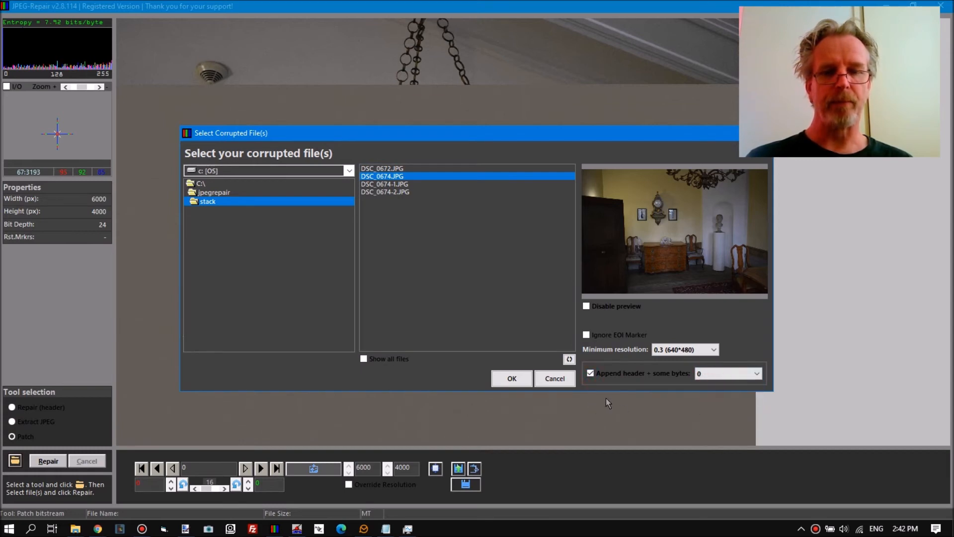
{"action": "left_click", "coordinate": [510, 379]}
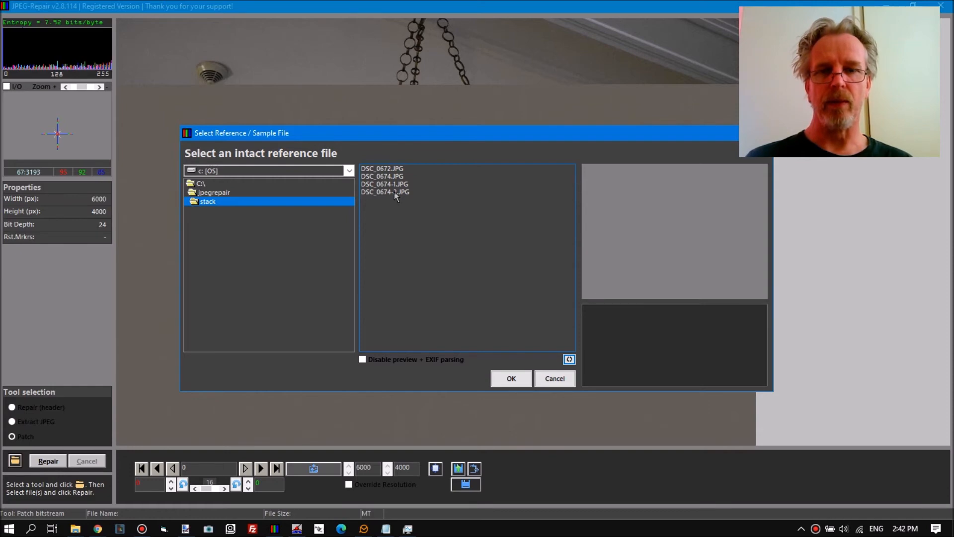
Step: Choose DSC_0674-2.JPG as the intact reference file, run the patch repair and dismiss the decoder's instructions
{"action": "mouse_move", "coordinate": [394, 192]}
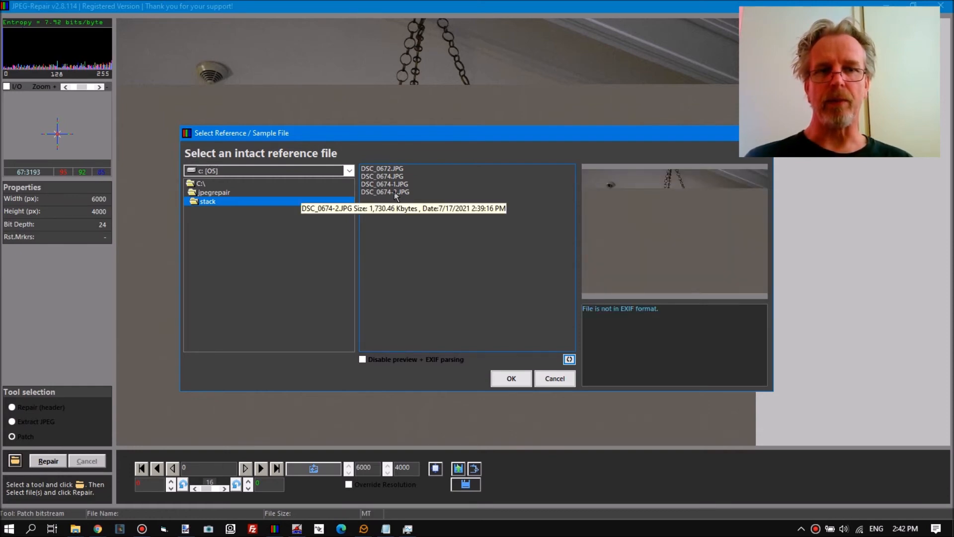
{"action": "left_click", "coordinate": [394, 192]}
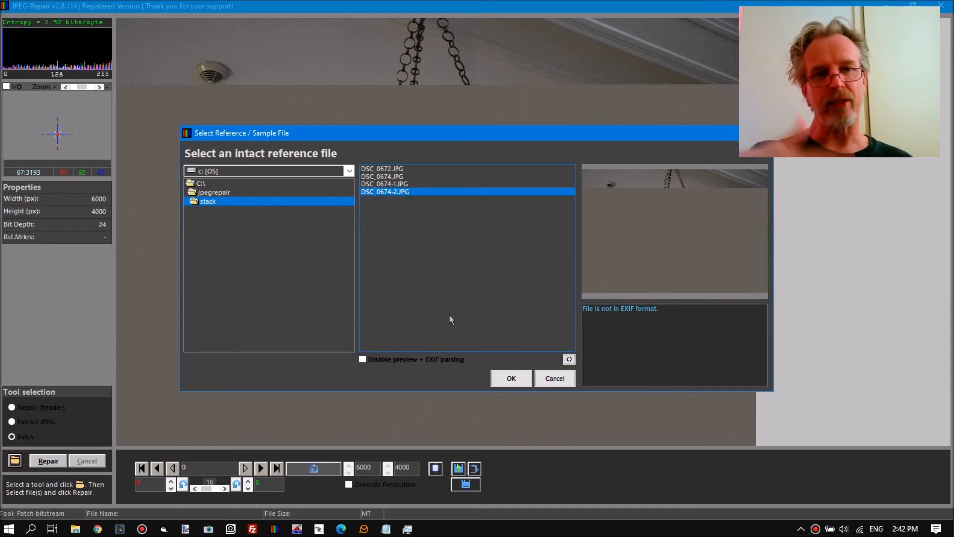
{"action": "left_click", "coordinate": [513, 383]}
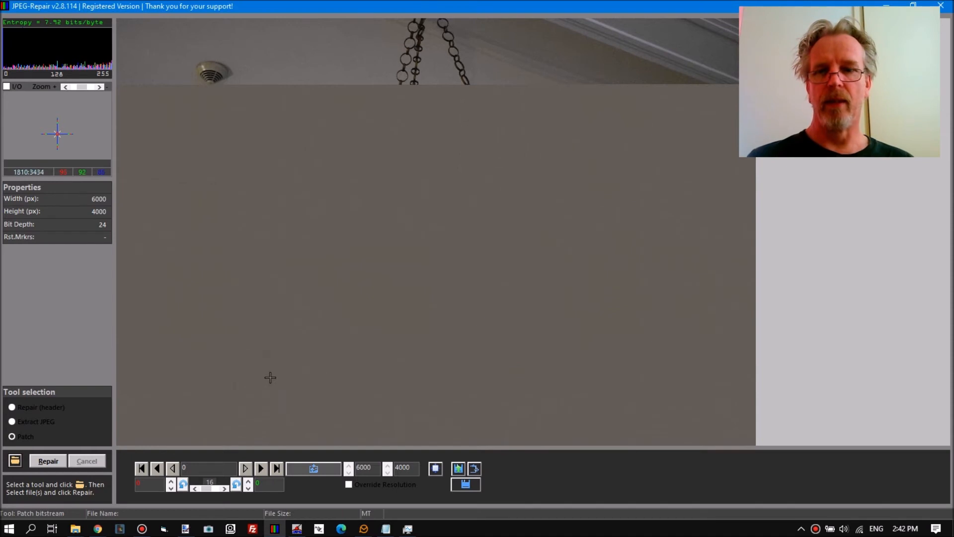
{"action": "left_click", "coordinate": [54, 462]}
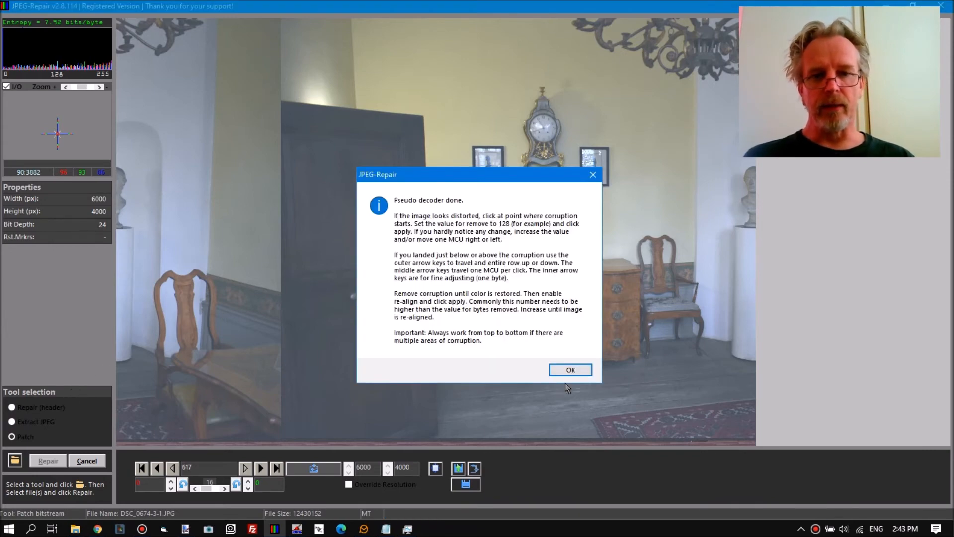
{"action": "left_click", "coordinate": [566, 373]}
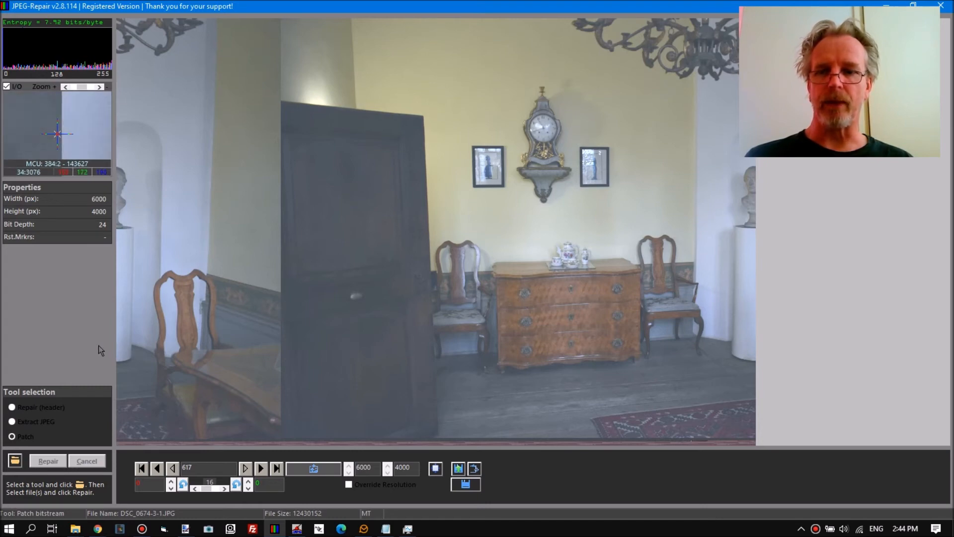
Step: Try shifting the image at offset 617 by removing bytes and by inserting up to 512 bytes, refreshing the preview
{"action": "double_click", "coordinate": [210, 467]}
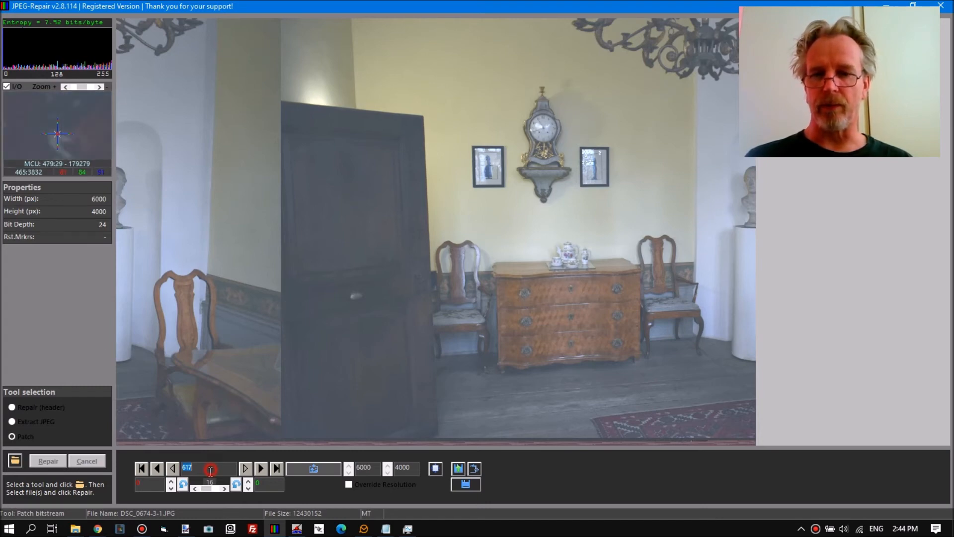
{"action": "left_click", "coordinate": [208, 468]}
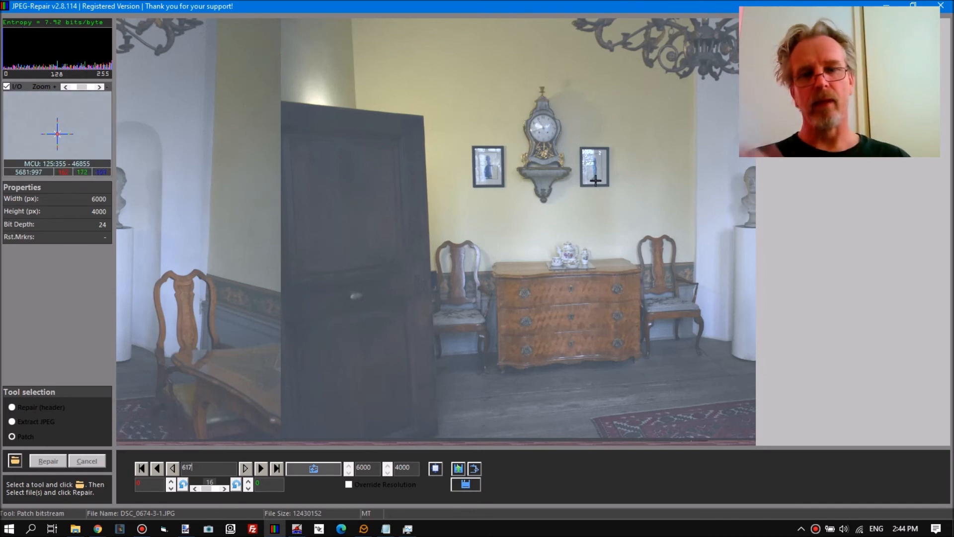
{"action": "left_click", "coordinate": [171, 484]}
{"action": "left_click", "coordinate": [171, 484]}
{"action": "left_click", "coordinate": [171, 484]}
{"action": "left_click", "coordinate": [170, 484]}
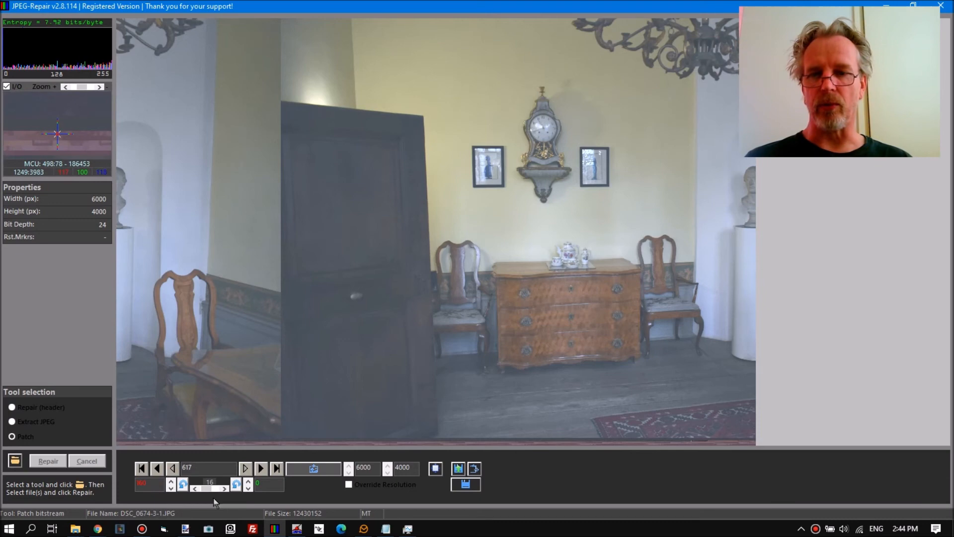
{"action": "left_click", "coordinate": [183, 484]}
{"action": "left_click", "coordinate": [248, 483]}
{"action": "left_click", "coordinate": [248, 483]}
{"action": "left_click", "coordinate": [313, 470]}
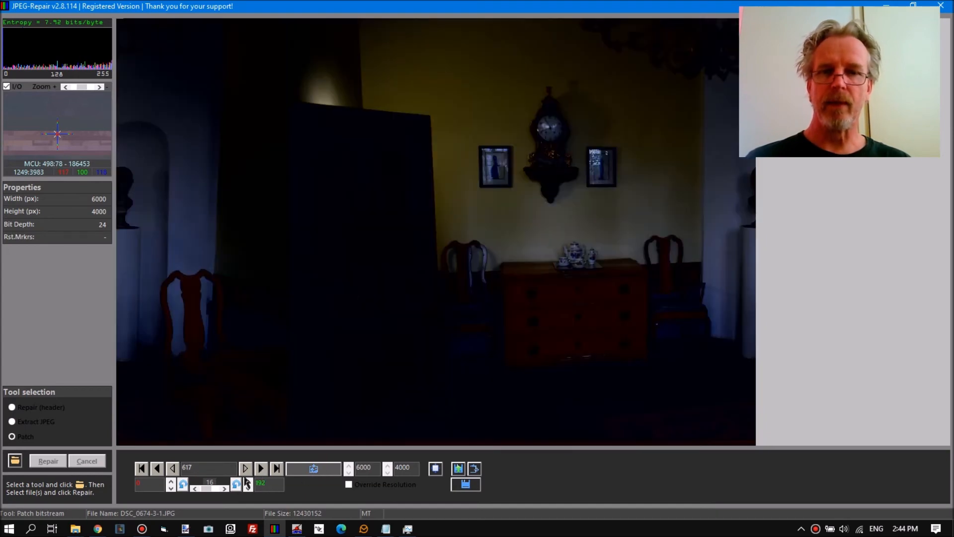
{"action": "left_click", "coordinate": [248, 481]}
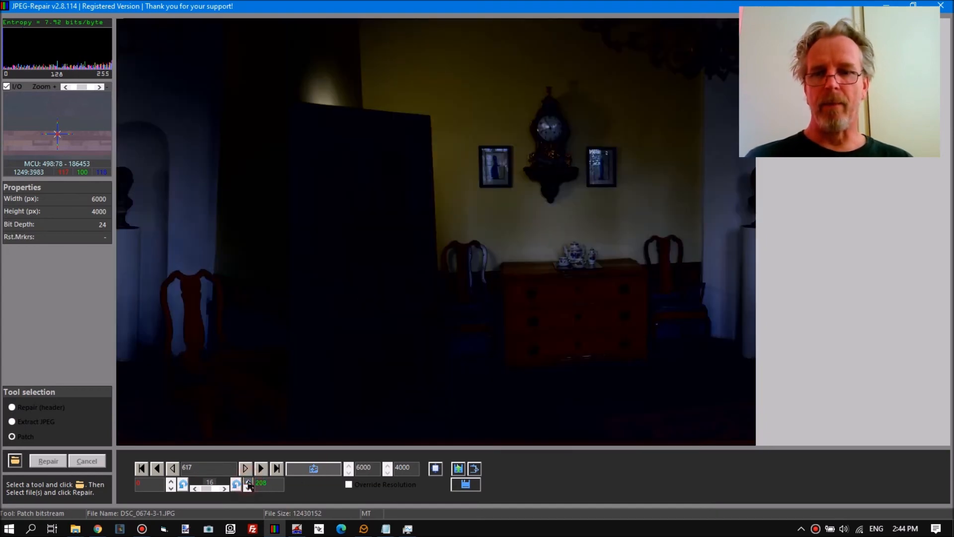
{"action": "left_click", "coordinate": [248, 482]}
{"action": "left_click", "coordinate": [248, 481]}
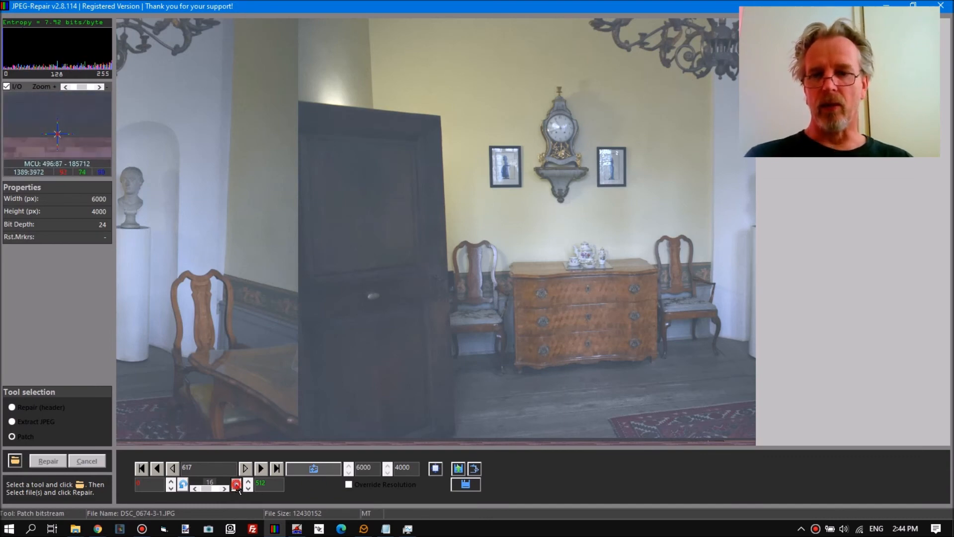
Step: Raise the number of bytes removed at offset 617 in 16-byte increments and refresh the preview
{"action": "left_click", "coordinate": [172, 481]}
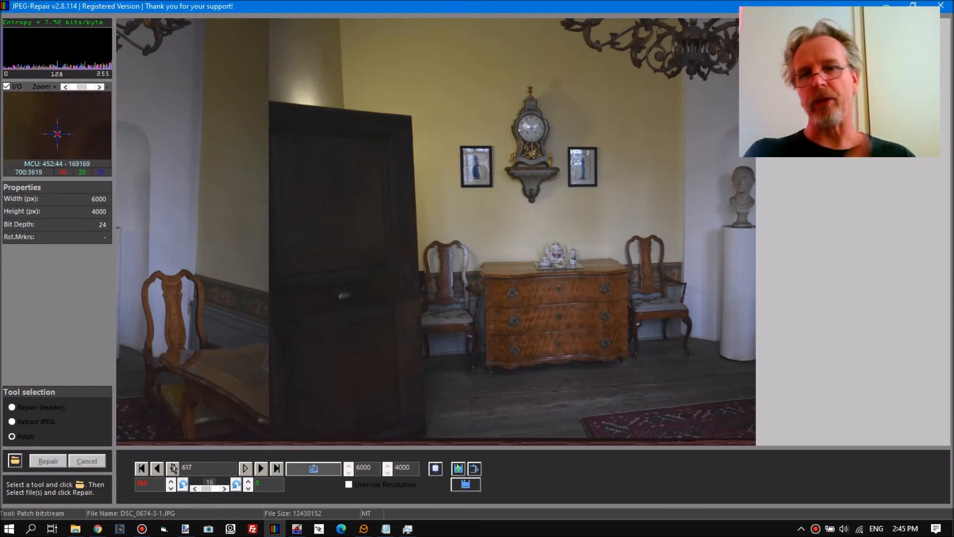
{"action": "left_click", "coordinate": [171, 482]}
{"action": "left_click", "coordinate": [172, 482]}
{"action": "left_click", "coordinate": [171, 482]}
{"action": "left_click", "coordinate": [171, 482]}
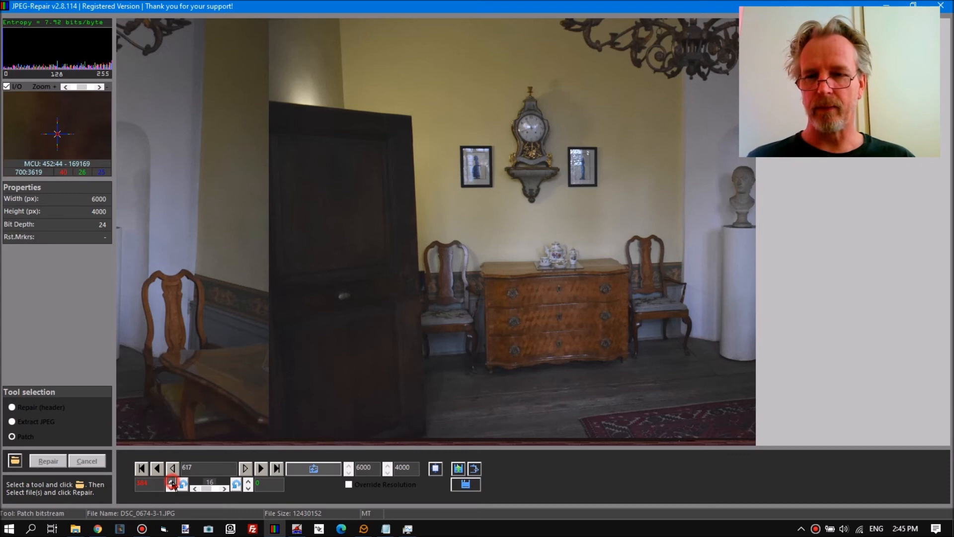
{"action": "left_click", "coordinate": [316, 471]}
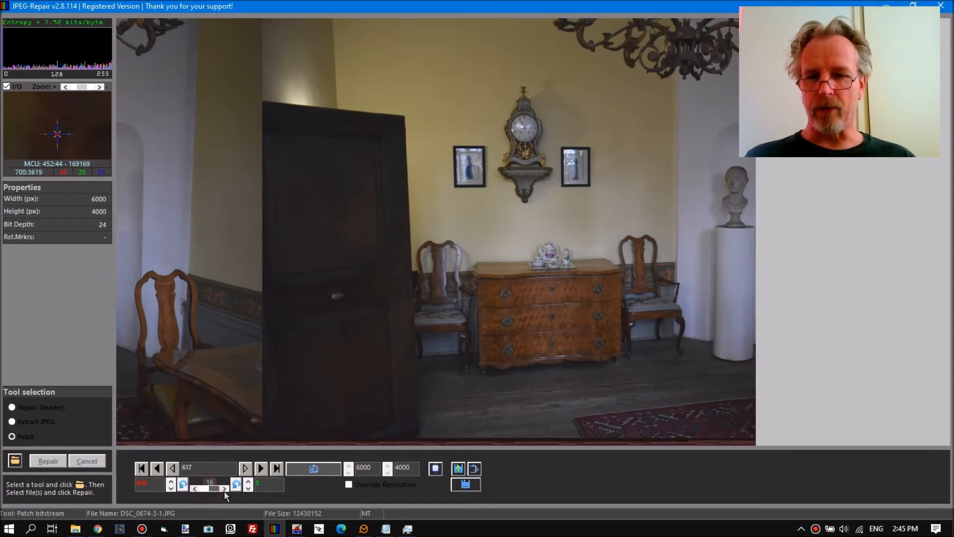
Step: With a 128-byte increment, raise the bytes removed at offset 617 to 5344 and refresh the preview
{"action": "left_click", "coordinate": [171, 481]}
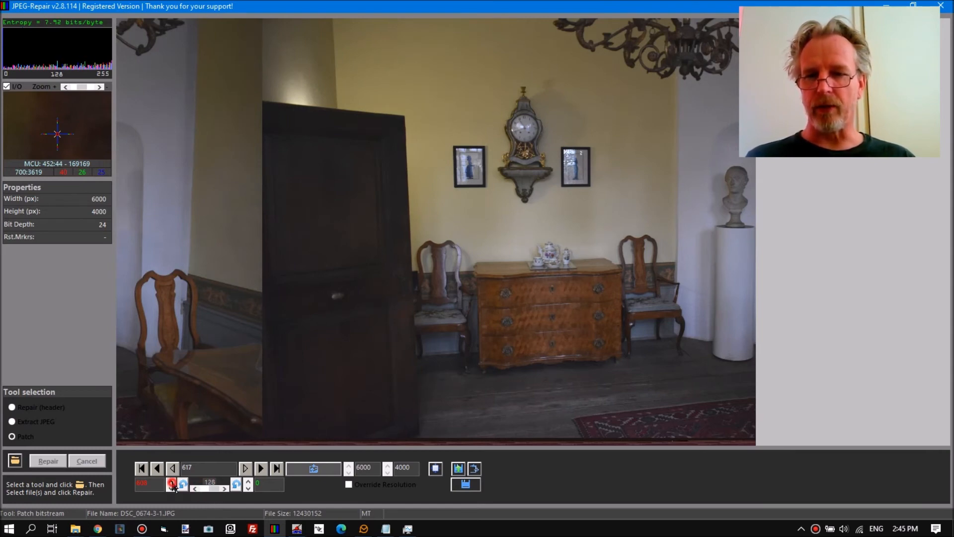
{"action": "left_click", "coordinate": [171, 482]}
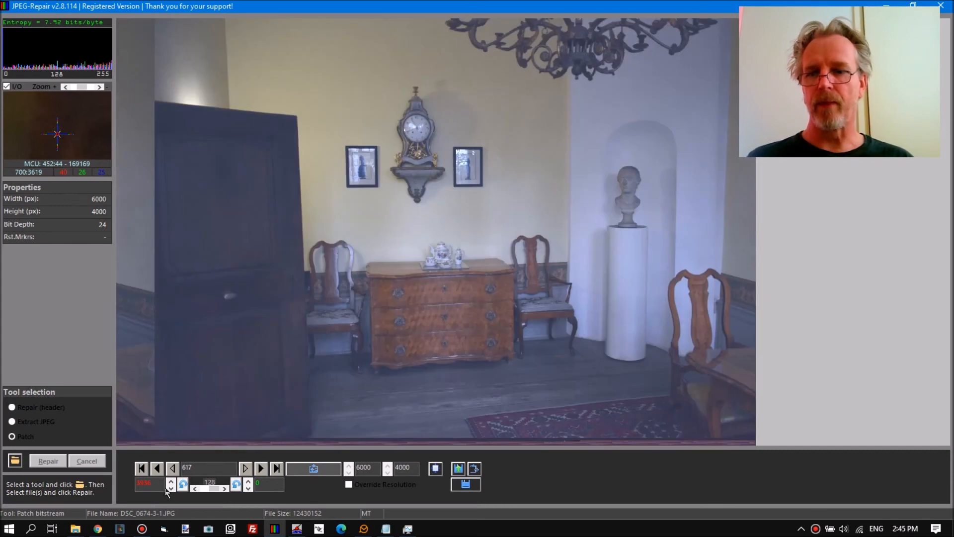
{"action": "left_click", "coordinate": [170, 481]}
{"action": "left_click", "coordinate": [170, 482]}
{"action": "left_click", "coordinate": [299, 470]}
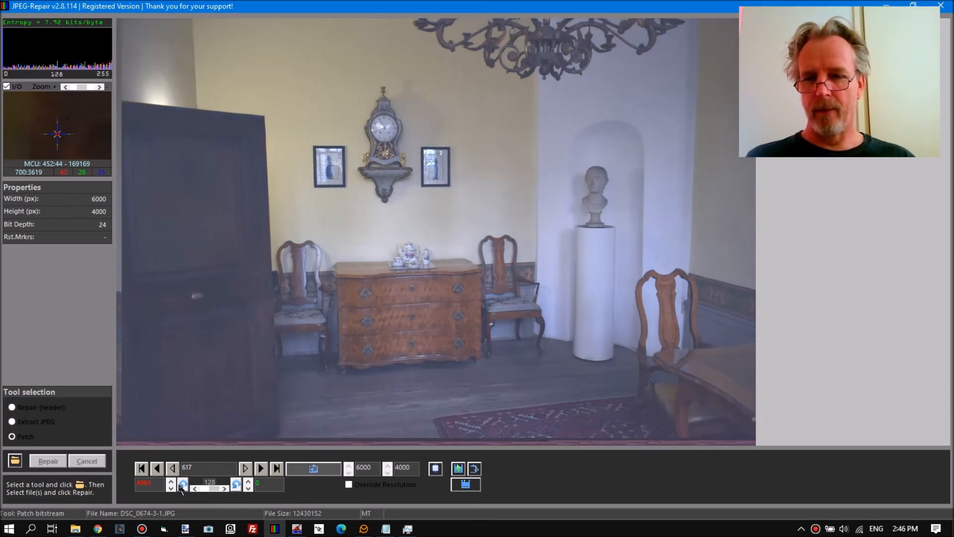
{"action": "left_click", "coordinate": [171, 482]}
{"action": "left_click", "coordinate": [315, 470]}
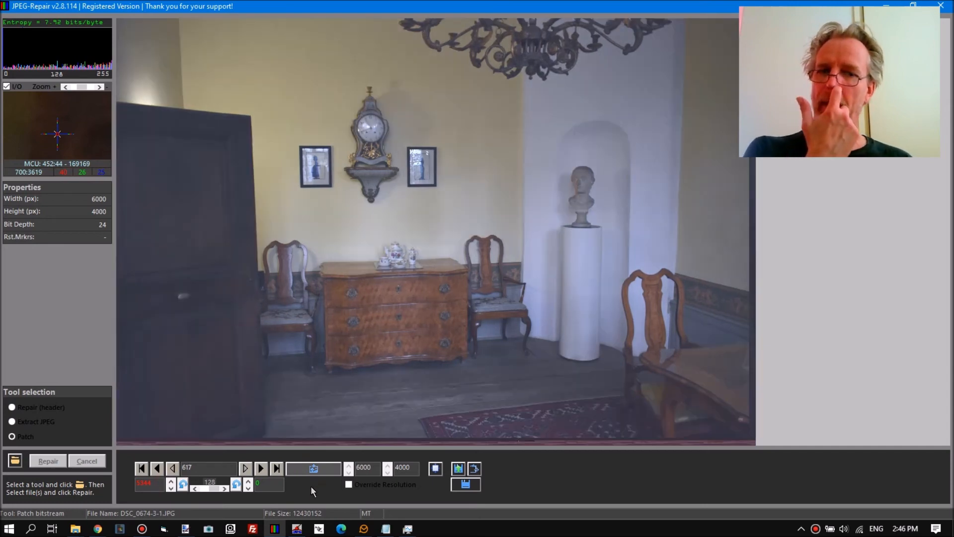
Step: Return the byte increment to 16, reduce the removed bytes to 5296 and apply the change
{"action": "left_click", "coordinate": [205, 489]}
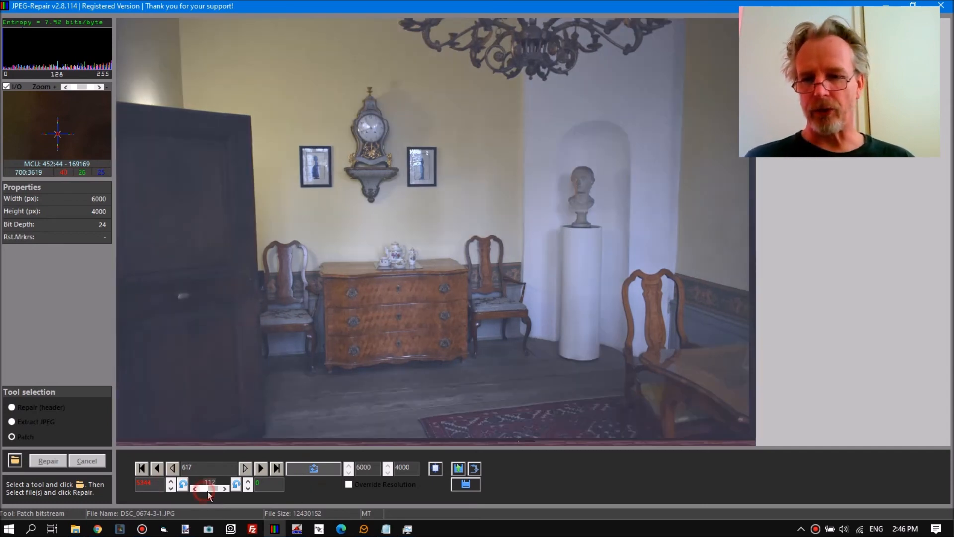
{"action": "left_click_drag", "start_coordinate": [204, 492], "coordinate": [212, 495]}
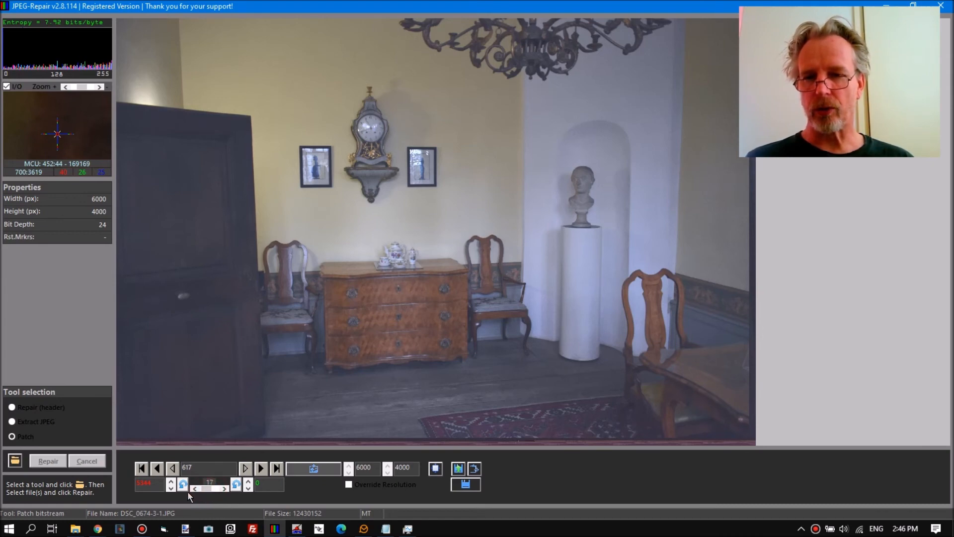
{"action": "left_click", "coordinate": [193, 488]}
{"action": "left_click", "coordinate": [172, 489]}
{"action": "left_click", "coordinate": [171, 489]}
{"action": "left_click", "coordinate": [171, 488]}
{"action": "left_click", "coordinate": [301, 465]}
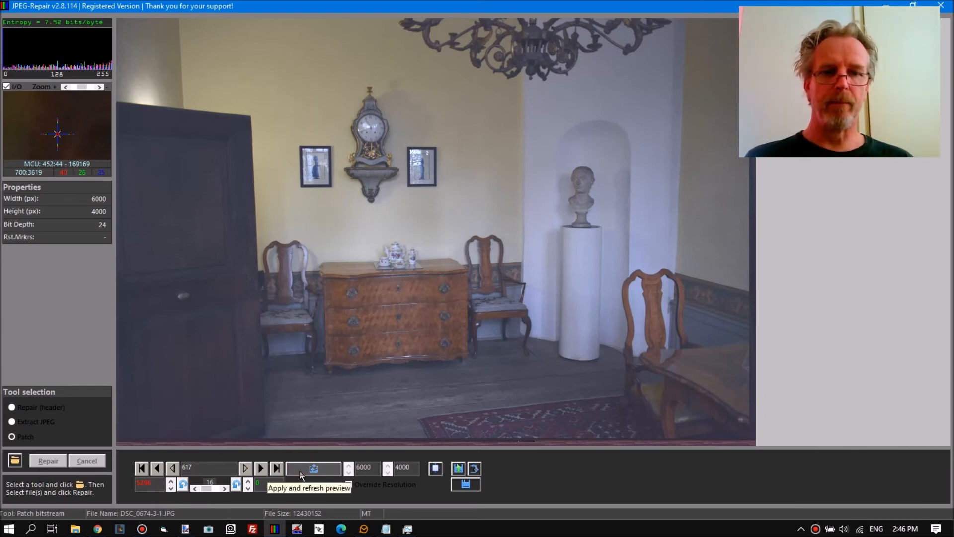
Step: Fine-tune the horizontal alignment by reducing the removed bytes further in 16-byte increments, refreshing the preview each time
{"action": "left_click", "coordinate": [170, 488]}
{"action": "left_click", "coordinate": [300, 469]}
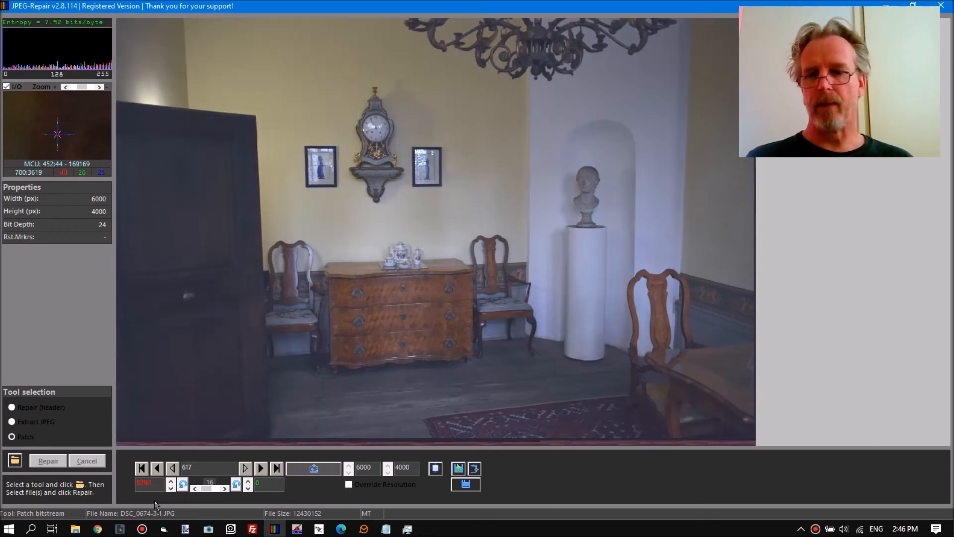
{"action": "left_click", "coordinate": [171, 488]}
{"action": "left_click", "coordinate": [313, 469]}
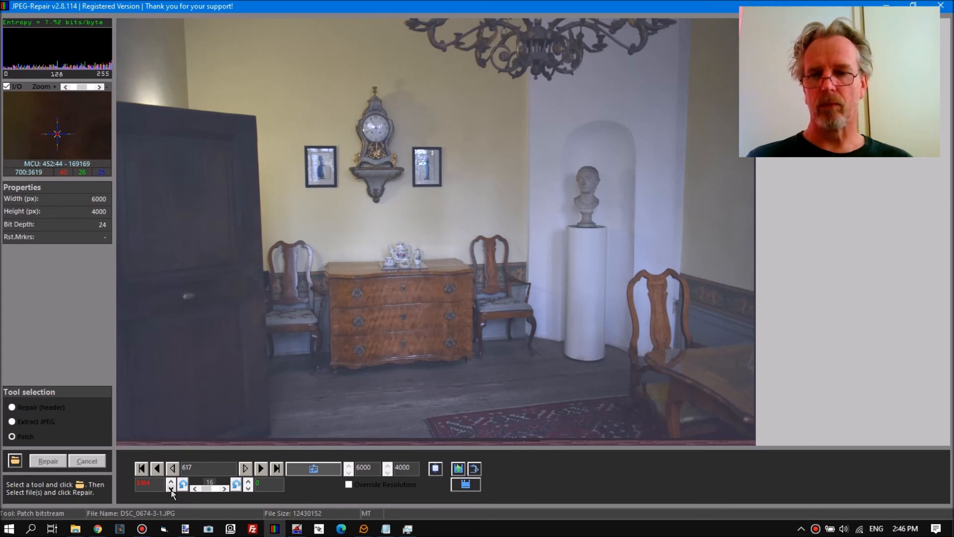
{"action": "left_click", "coordinate": [313, 469]}
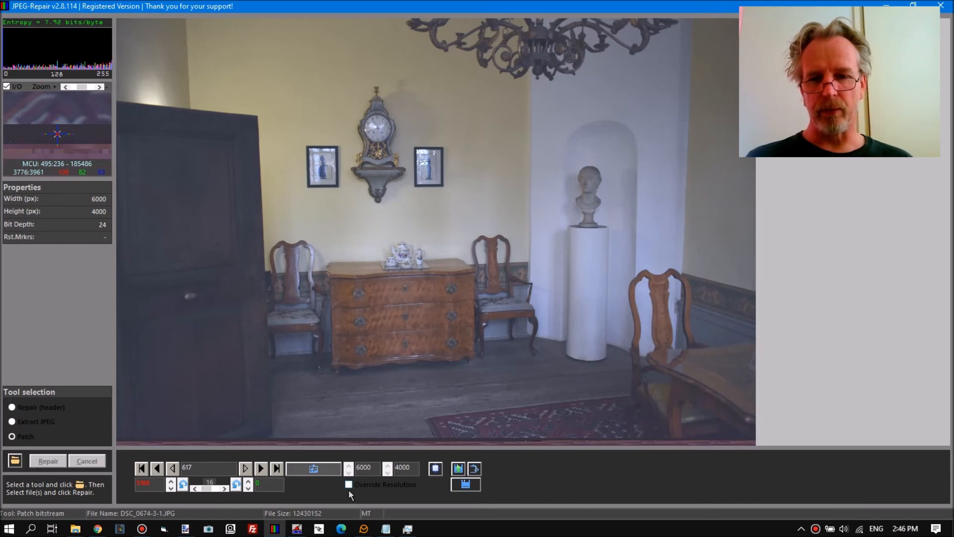
Step: Override the resolution and reduce the image height to 3928 pixels to cut off the corrupted bottom strip, refreshing the preview
{"action": "left_click", "coordinate": [388, 472]}
{"action": "left_click", "coordinate": [388, 472]}
{"action": "left_click", "coordinate": [387, 472]}
{"action": "left_click", "coordinate": [326, 470]}
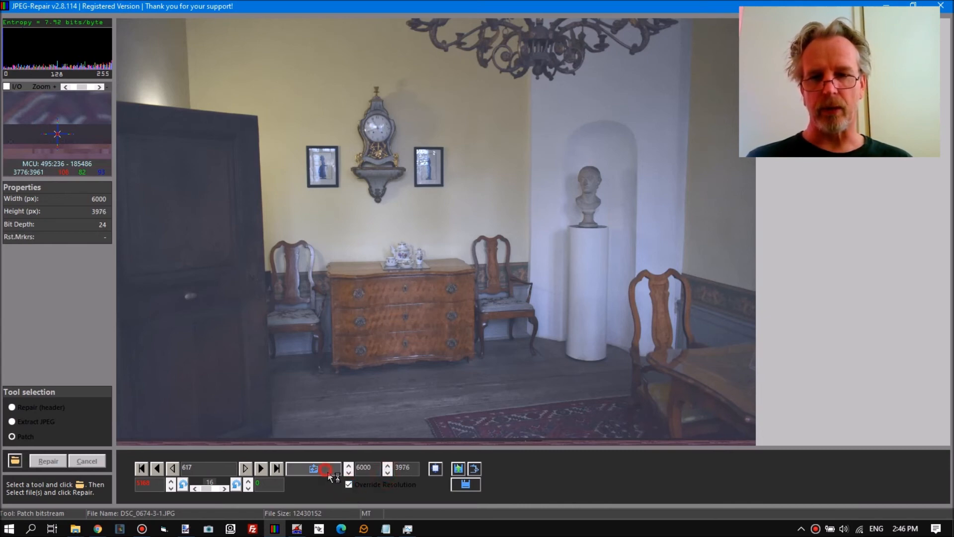
{"action": "left_click", "coordinate": [388, 473]}
{"action": "left_click", "coordinate": [388, 472]}
{"action": "left_click", "coordinate": [323, 472]}
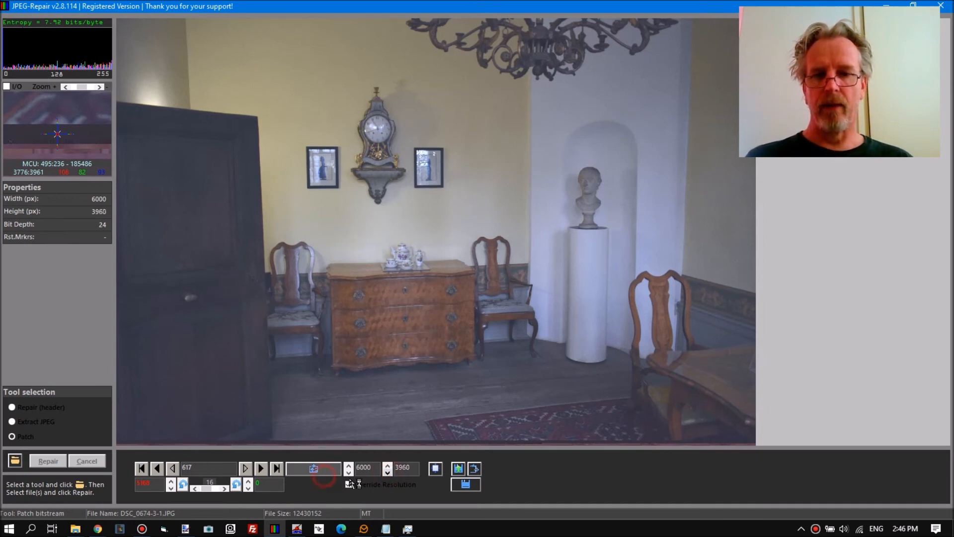
{"action": "left_click", "coordinate": [388, 472]}
{"action": "left_click", "coordinate": [388, 473]}
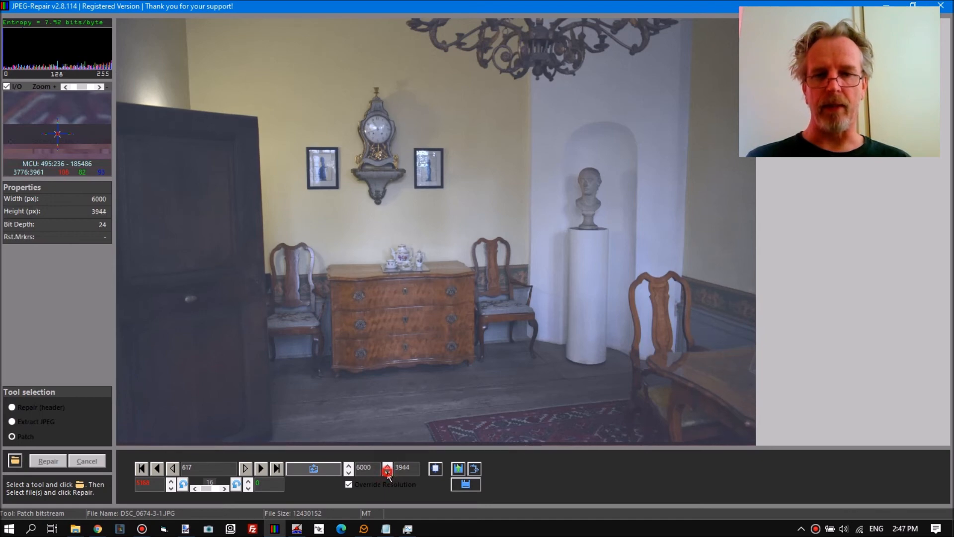
{"action": "left_click", "coordinate": [332, 471]}
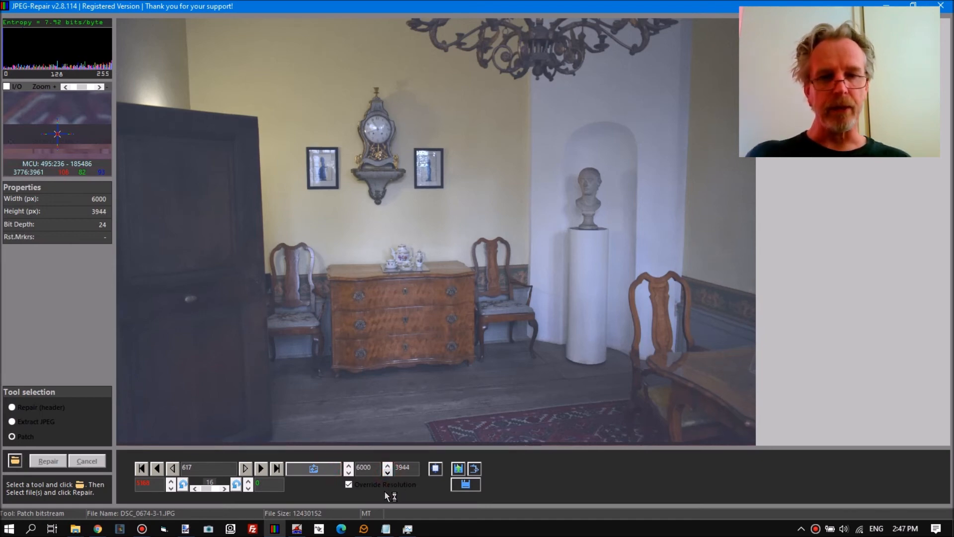
{"action": "left_click", "coordinate": [388, 471]}
{"action": "left_click", "coordinate": [321, 469]}
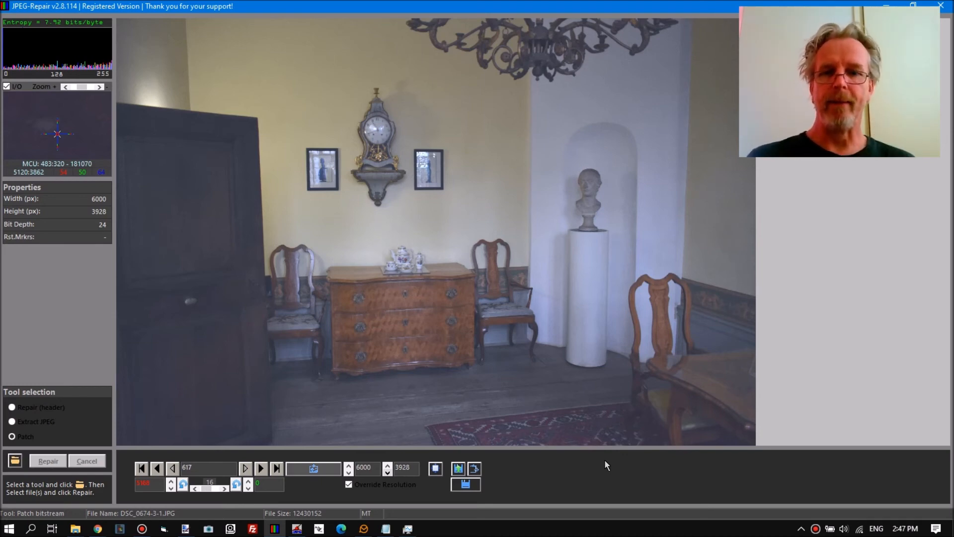
Step: Copy the repaired image to the clipboard, switch to paint.net and paste it into a new image
{"action": "left_click", "coordinate": [476, 470]}
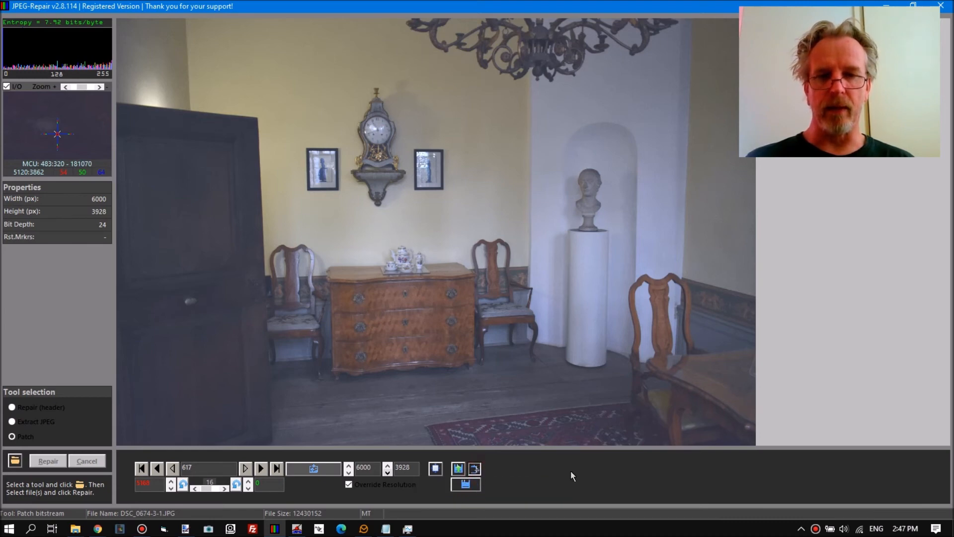
{"action": "left_click", "coordinate": [185, 528]}
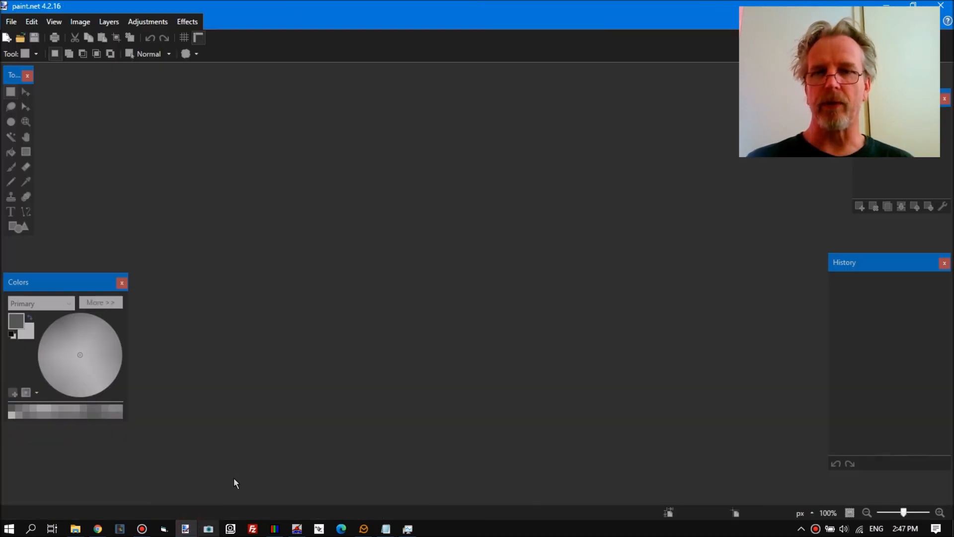
{"action": "left_click", "coordinate": [31, 21]}
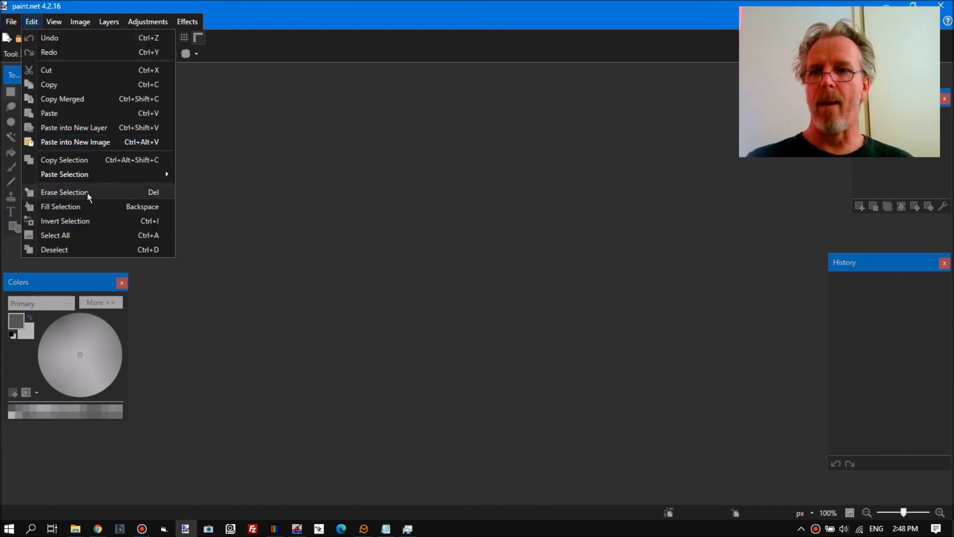
{"action": "left_click", "coordinate": [89, 143]}
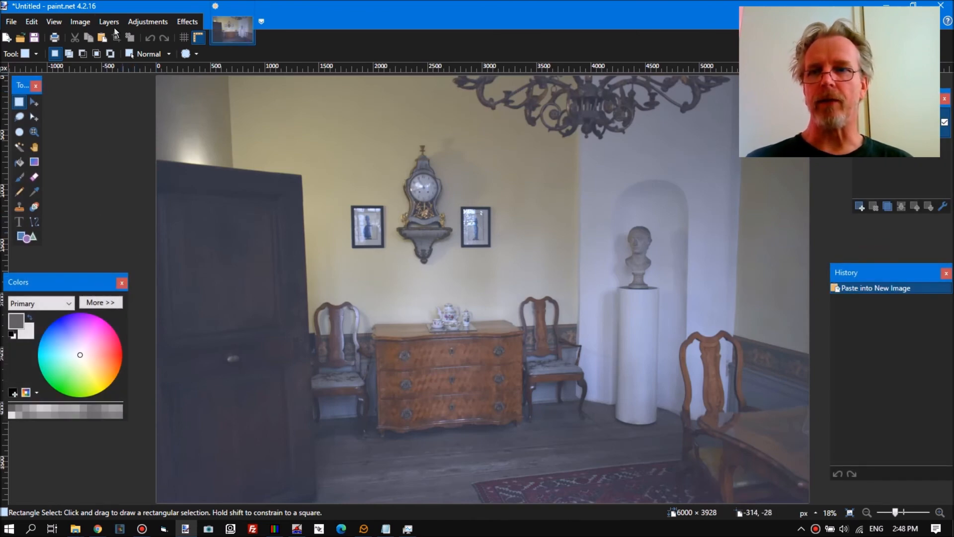
Step: Apply the Auto-Level adjustment to the pasted image
{"action": "left_click", "coordinate": [146, 25]}
{"action": "left_click", "coordinate": [150, 37]}
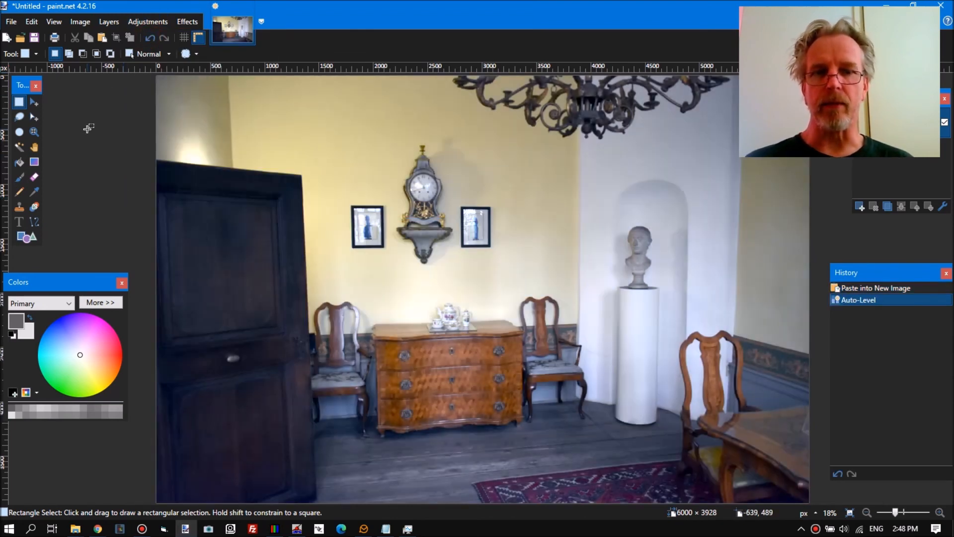
Step: View DSC_0674-1.JPG from the stack folder full size for colour comparison, and return to paint.net
{"action": "left_click", "coordinate": [75, 528]}
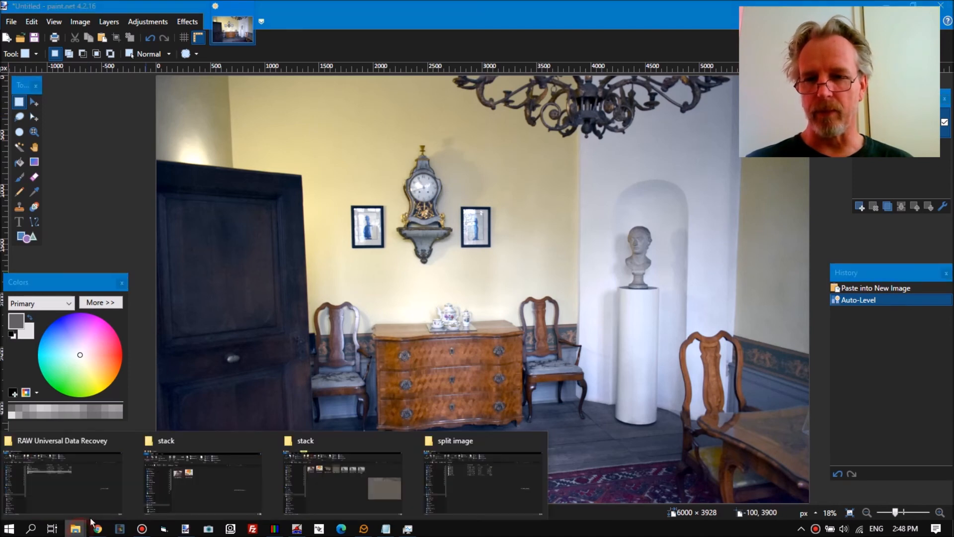
{"action": "left_click", "coordinate": [319, 504]}
{"action": "left_click", "coordinate": [351, 173]}
{"action": "key", "text": "Return"}
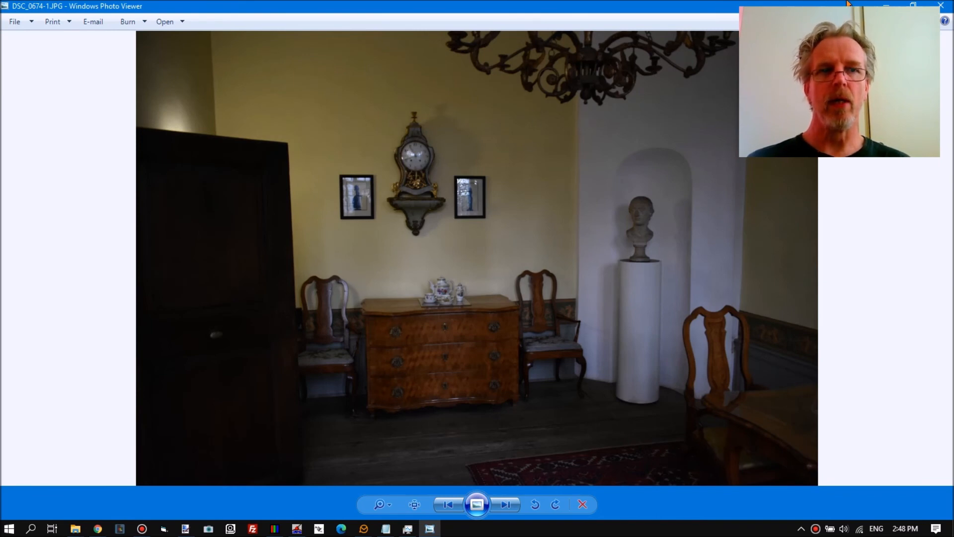
{"action": "left_click", "coordinate": [885, 3]}
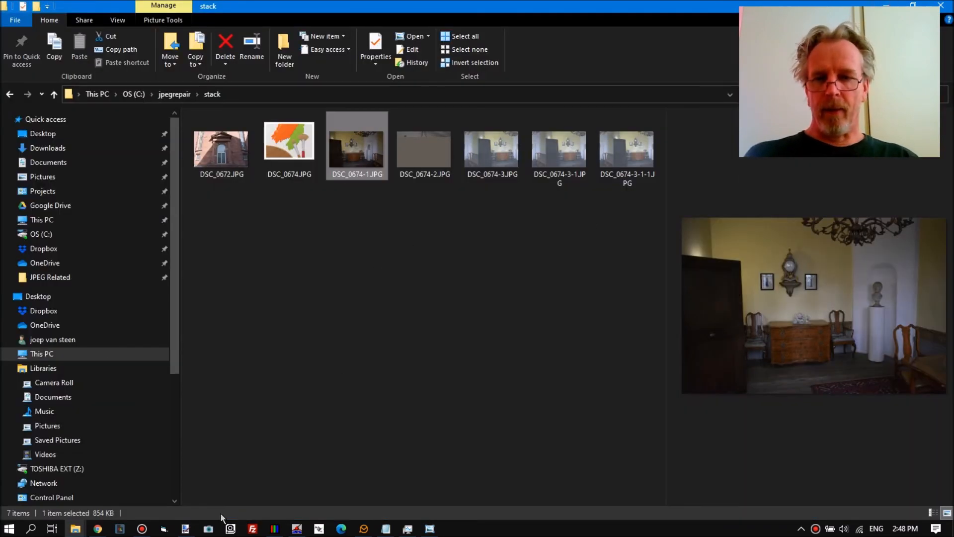
{"action": "left_click", "coordinate": [184, 530]}
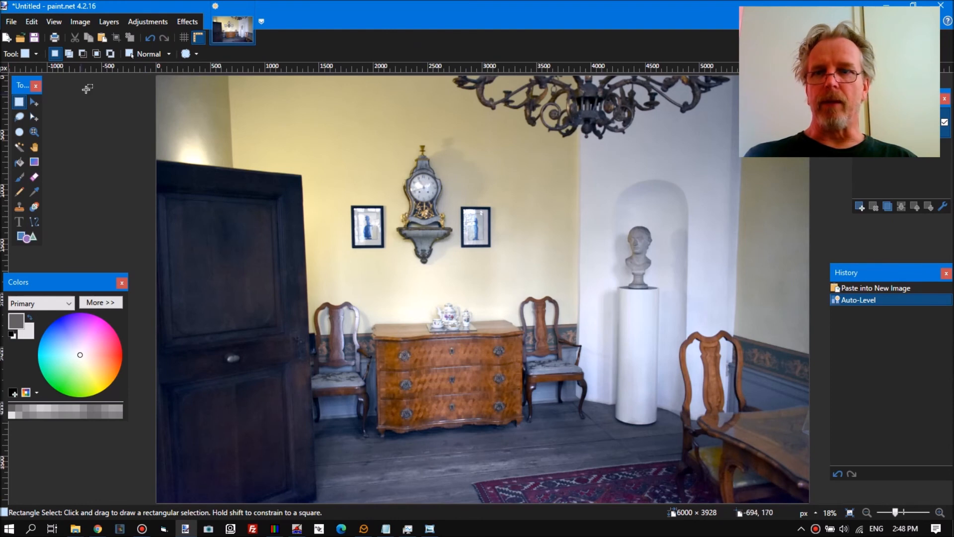
Step: Apply a Curves adjustment on Luminosity that pulls the midtones slightly below the diagonal
{"action": "left_click", "coordinate": [148, 21]}
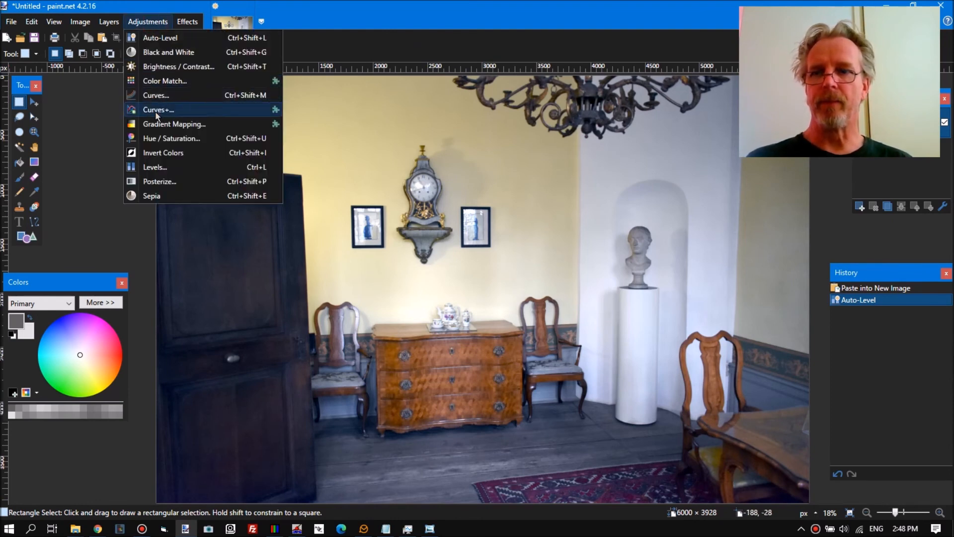
{"action": "left_click", "coordinate": [155, 95]}
{"action": "left_click_drag", "start_coordinate": [487, 142], "coordinate": [100, 16]}
{"action": "mouse_move", "coordinate": [112, 126]}
{"action": "left_mouse_down"}
{"action": "mouse_move", "coordinate": [106, 139]}
{"action": "mouse_move", "coordinate": [85, 118]}
{"action": "mouse_move", "coordinate": [96, 132]}
{"action": "left_mouse_up"}
{"action": "left_click", "coordinate": [87, 246]}
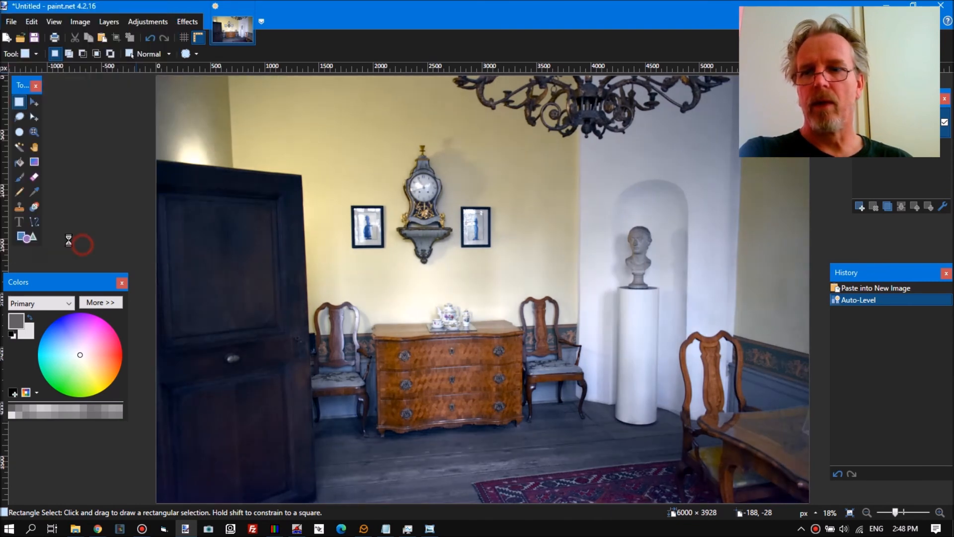
Step: Start another Curves adjustment, reset it, switch the transfer map to RGB and raise the midtones of the red channel only
{"action": "left_click", "coordinate": [147, 21]}
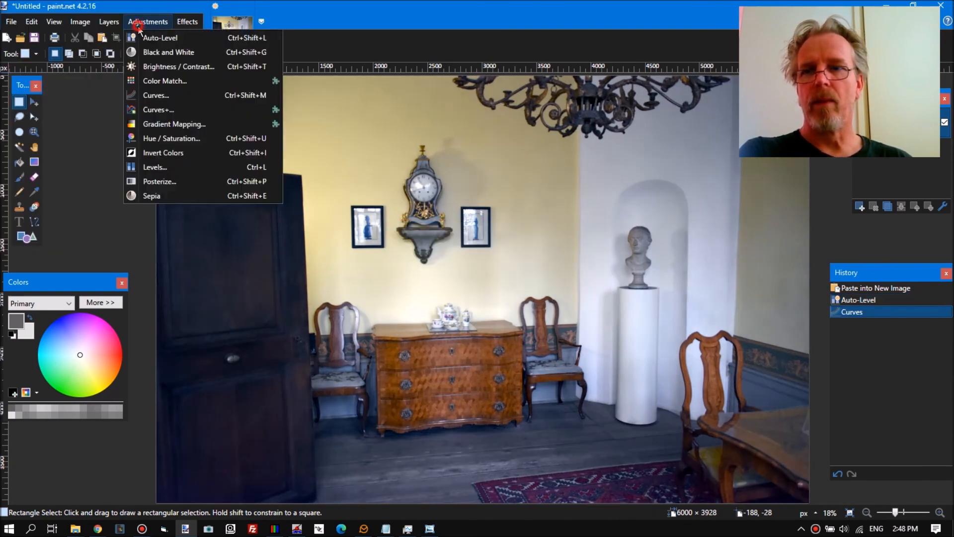
{"action": "left_click", "coordinate": [148, 97]}
{"action": "left_click_drag", "start_coordinate": [465, 138], "coordinate": [85, 14]}
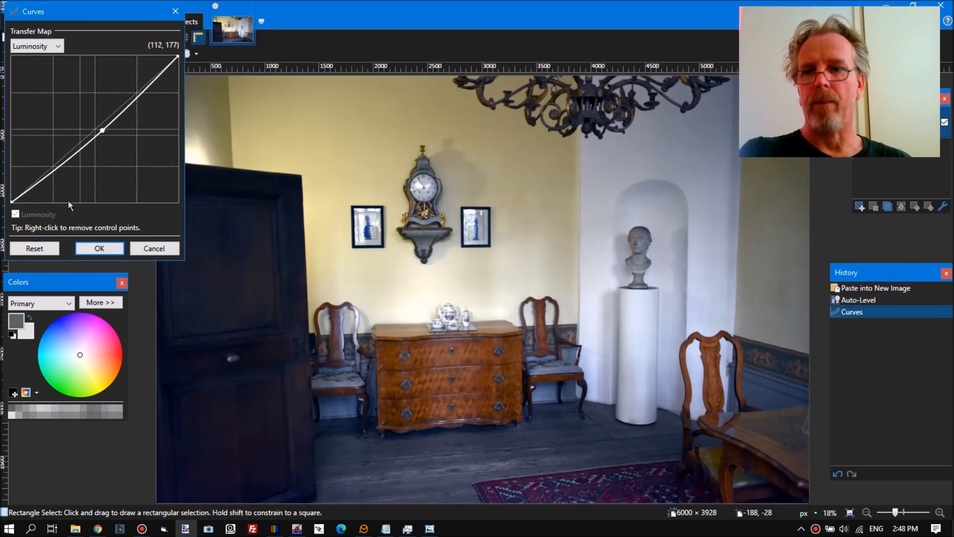
{"action": "left_click", "coordinate": [36, 249]}
{"action": "left_click", "coordinate": [30, 46]}
{"action": "left_click", "coordinate": [24, 65]}
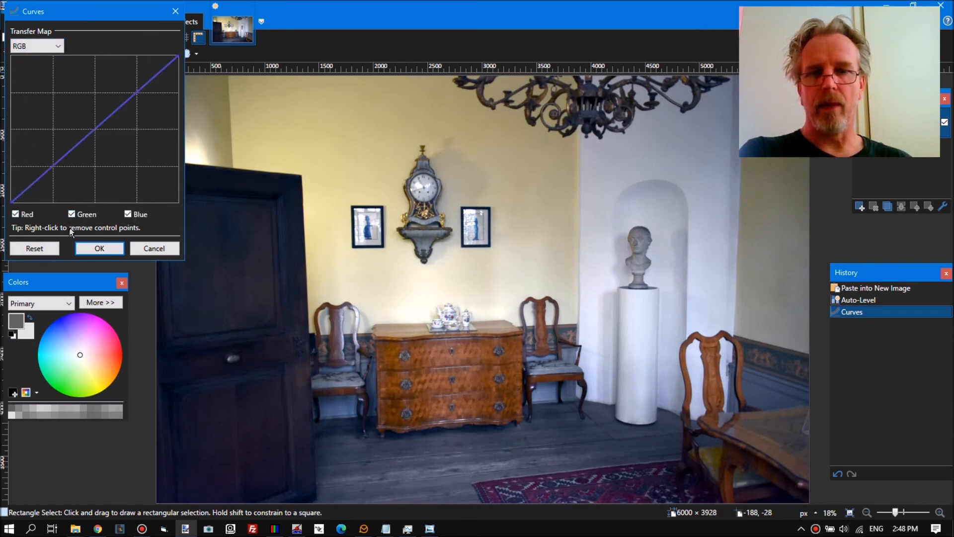
{"action": "left_click", "coordinate": [72, 217]}
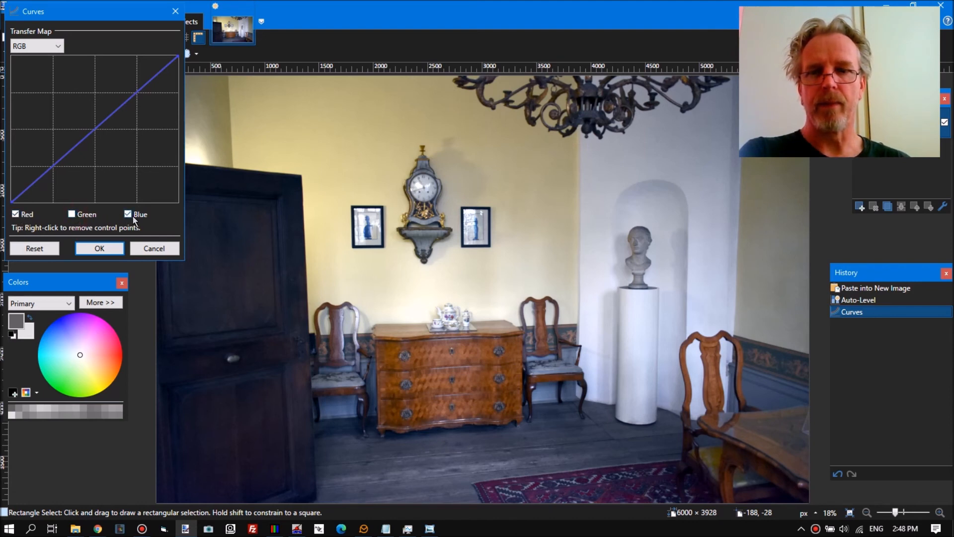
{"action": "left_click", "coordinate": [127, 214]}
{"action": "left_click_drag", "start_coordinate": [96, 130], "coordinate": [86, 123]}
Step: Lower the midtones of the blue channel alone to about (141, 110) and apply the curves
{"action": "left_click", "coordinate": [16, 214]}
{"action": "left_click", "coordinate": [127, 214]}
{"action": "left_click_drag", "start_coordinate": [97, 131], "coordinate": [104, 139]}
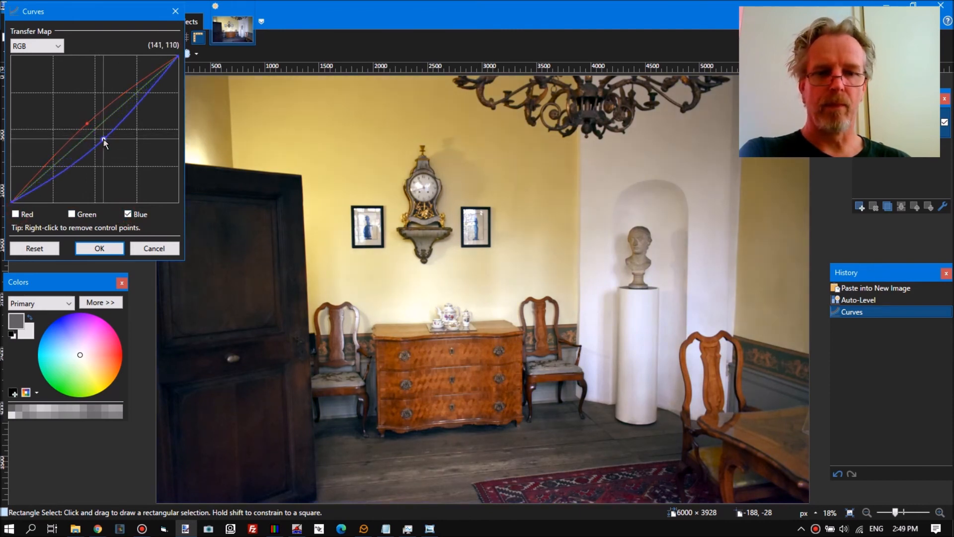
{"action": "left_click", "coordinate": [99, 248]}
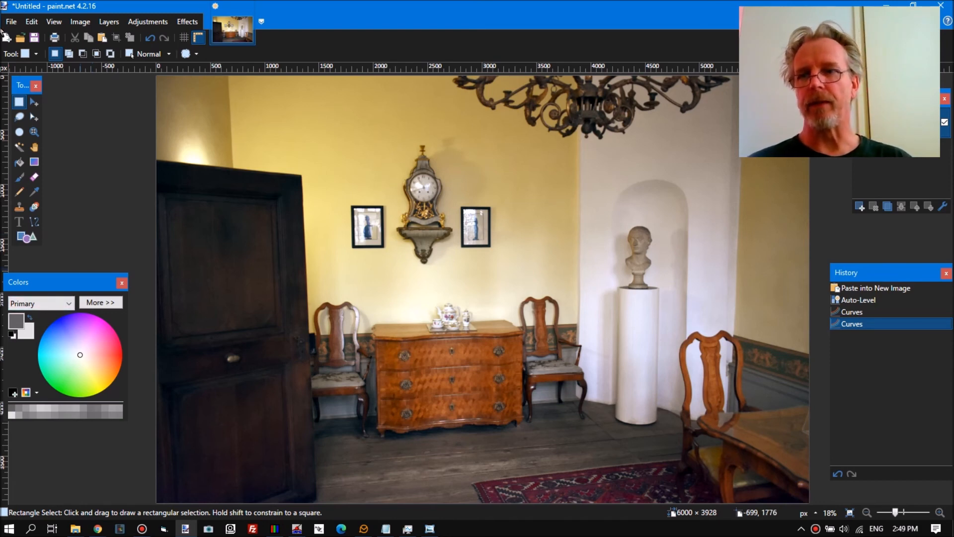
Step: Start saving the image under a new name in the stack folder with JPEG as the file type
{"action": "left_click", "coordinate": [10, 22]}
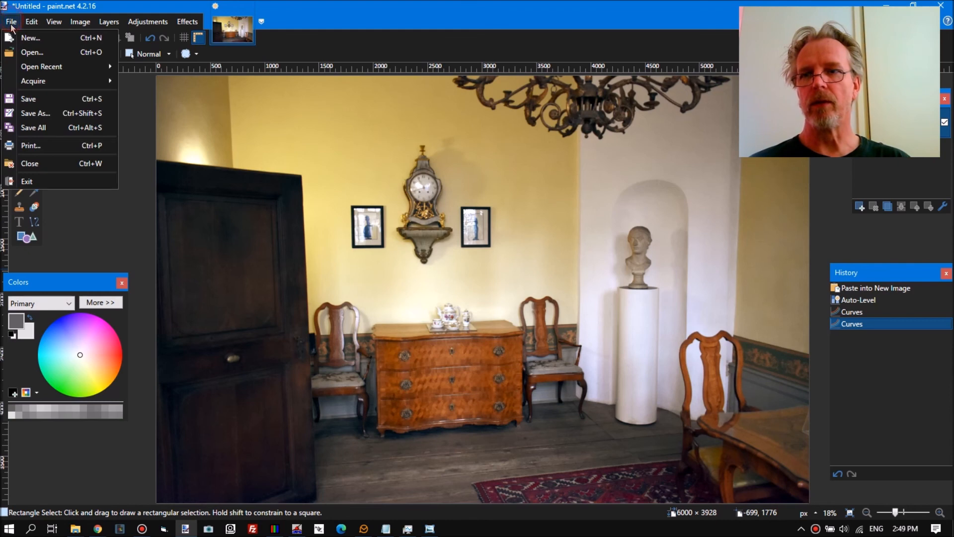
{"action": "left_click", "coordinate": [44, 117]}
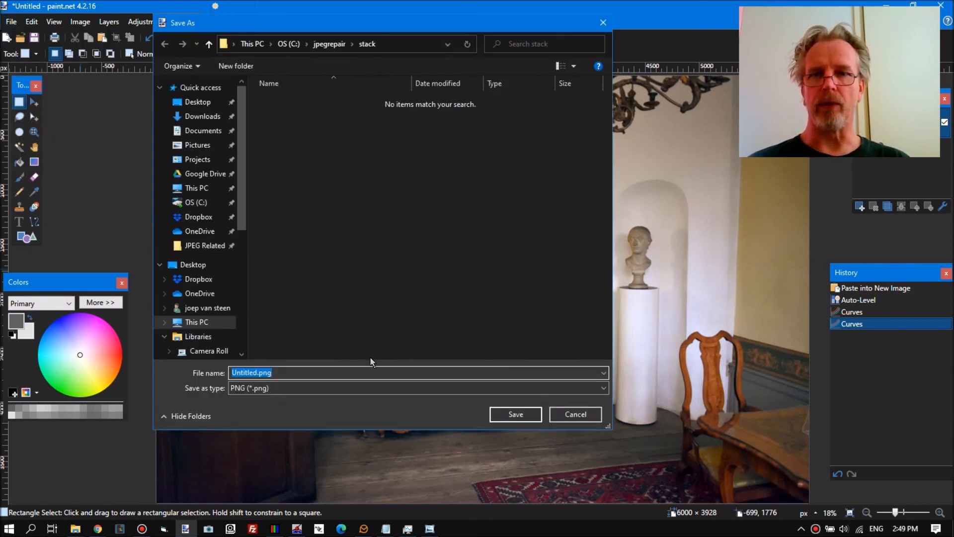
{"action": "left_click", "coordinate": [356, 389]}
{"action": "left_click", "coordinate": [352, 417]}
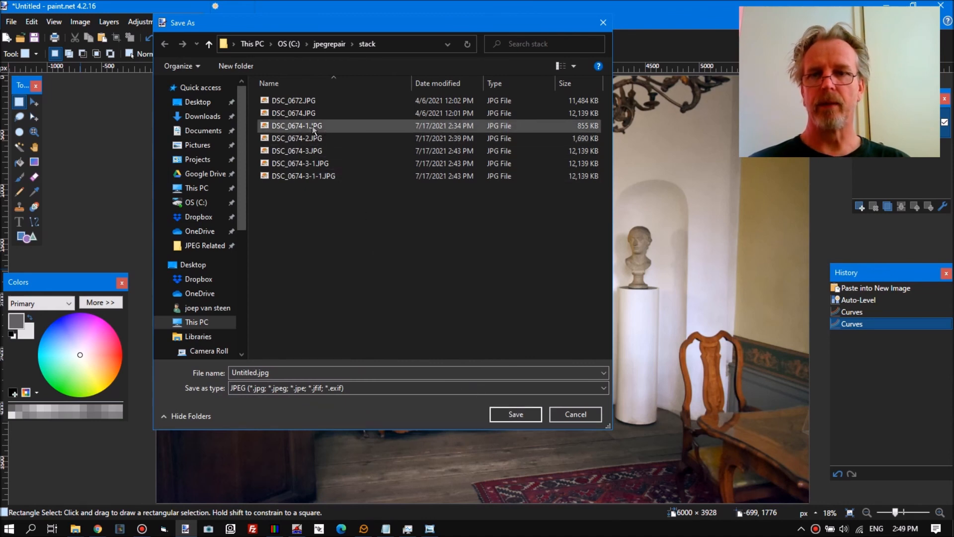
Step: Base the file name on DSC_0674.JPG, change it to DSC_0674_PDN.JPG and continue to the save configuration
{"action": "left_click", "coordinate": [293, 113]}
{"action": "left_click", "coordinate": [281, 373]}
{"action": "left_click", "coordinate": [261, 374]}
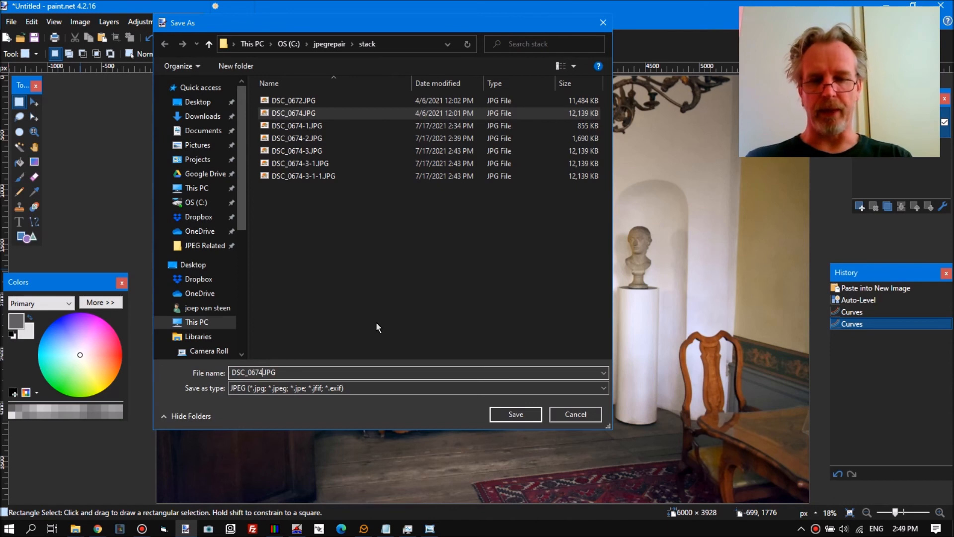
{"action": "type", "text": "PDN"}
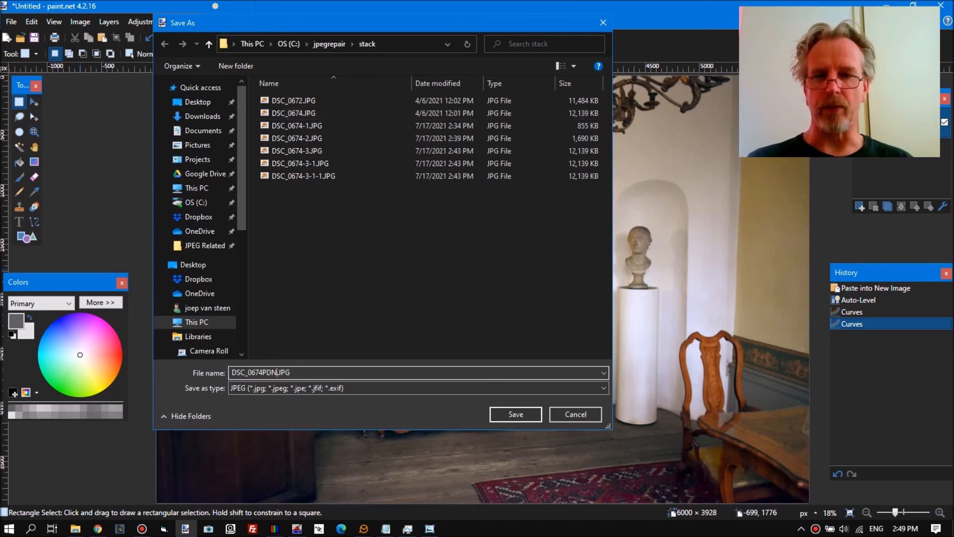
{"action": "key", "text": "Left"}
{"action": "key", "text": "Left"}
{"action": "key", "text": "Left"}
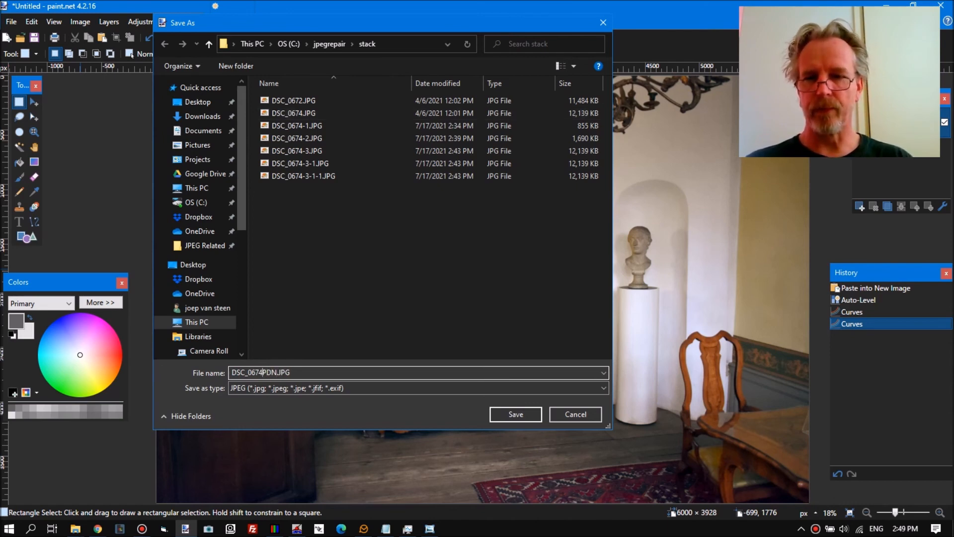
{"action": "type", "text": "_"}
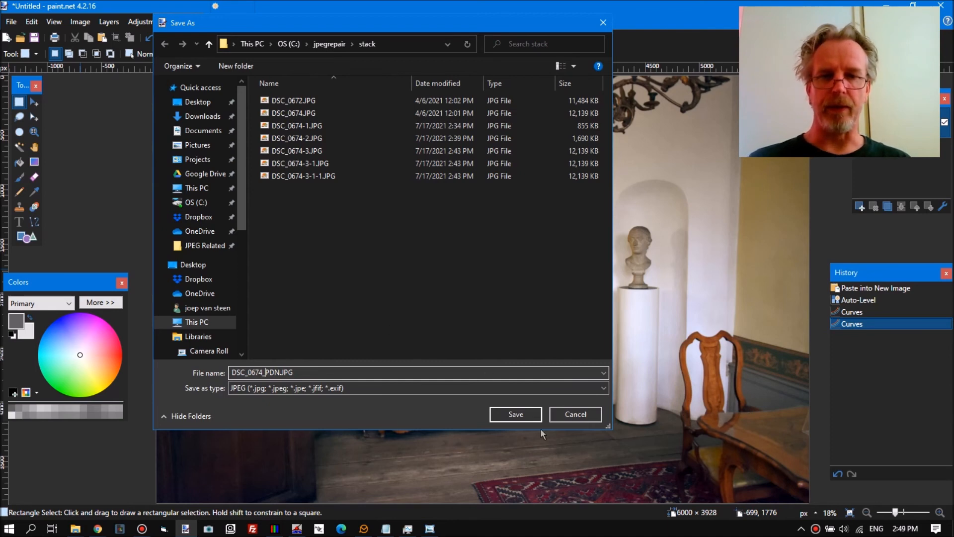
{"action": "left_click", "coordinate": [516, 414]}
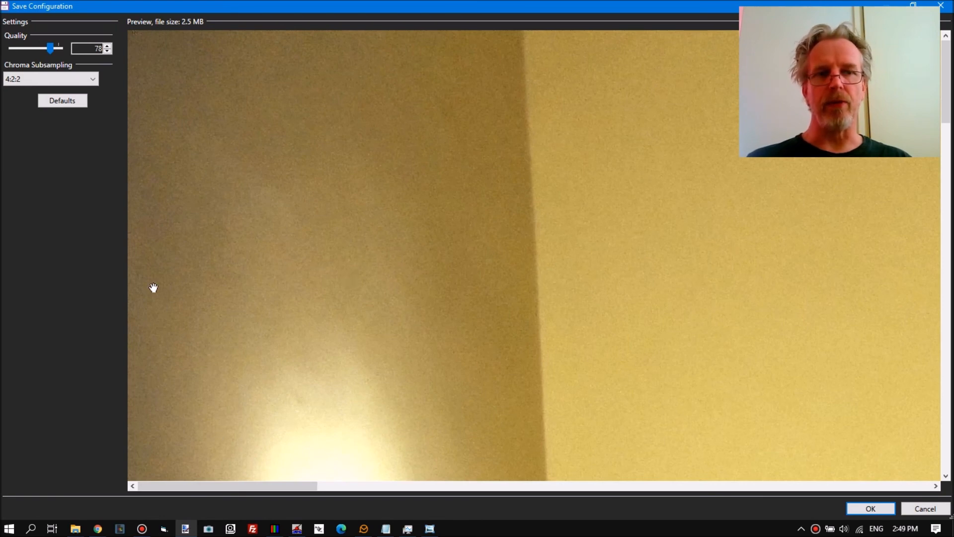
Step: Set the JPEG quality to 98 with 4:4:4 (Best Quality) chroma subsampling and save the file
{"action": "left_click_drag", "start_coordinate": [54, 51], "coordinate": [58, 49]}
{"action": "left_click", "coordinate": [48, 79]}
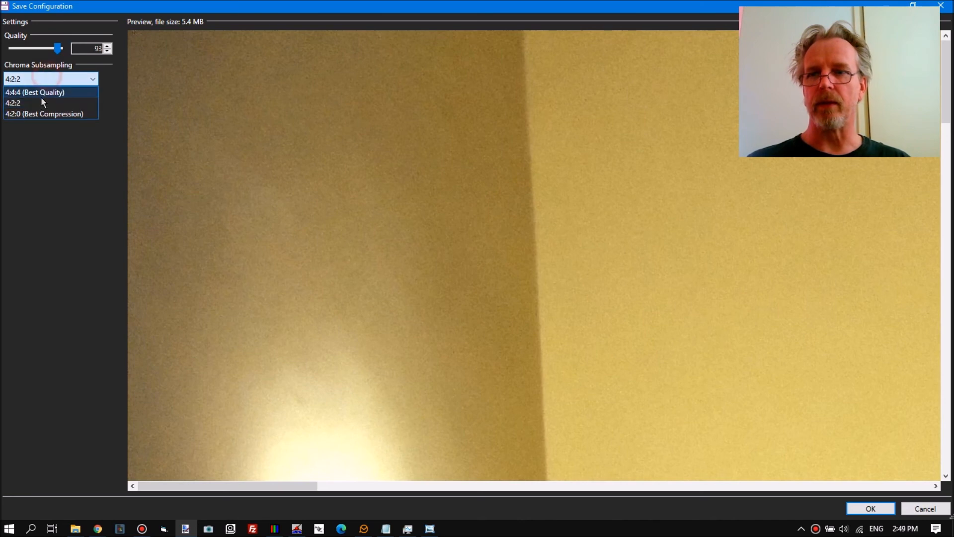
{"action": "left_click", "coordinate": [38, 90]}
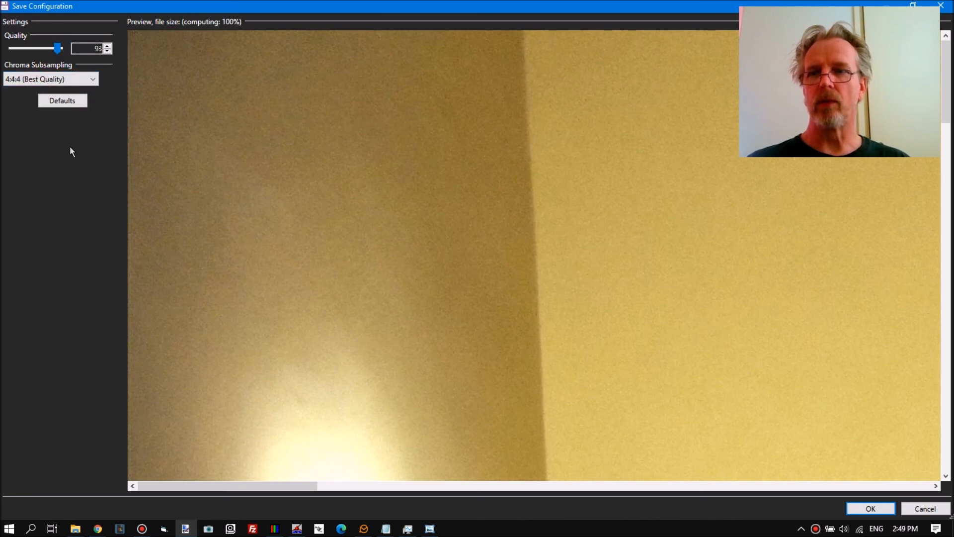
{"action": "left_click", "coordinate": [107, 46]}
{"action": "left_click", "coordinate": [108, 45]}
{"action": "left_click", "coordinate": [107, 46]}
{"action": "left_click", "coordinate": [107, 45]}
{"action": "left_click", "coordinate": [108, 46]}
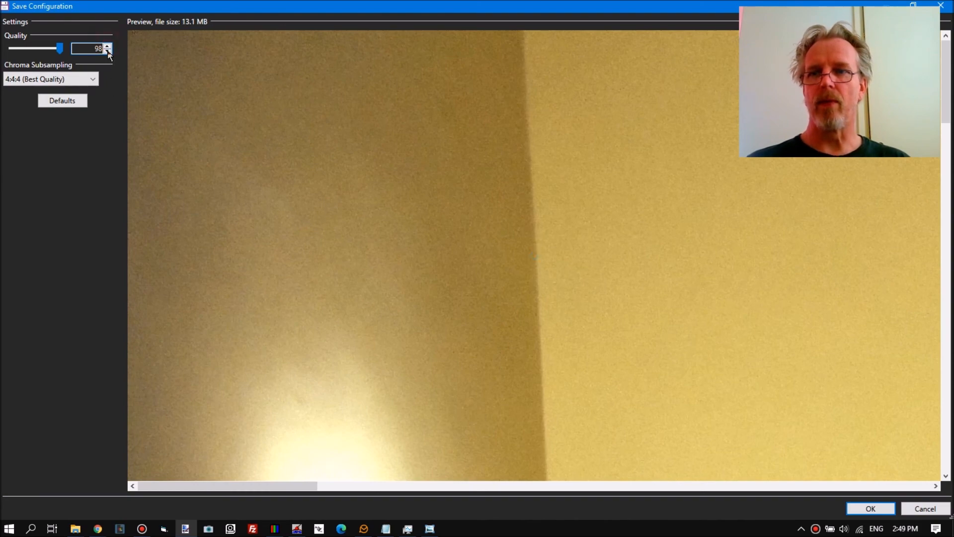
{"action": "left_click", "coordinate": [867, 508]}
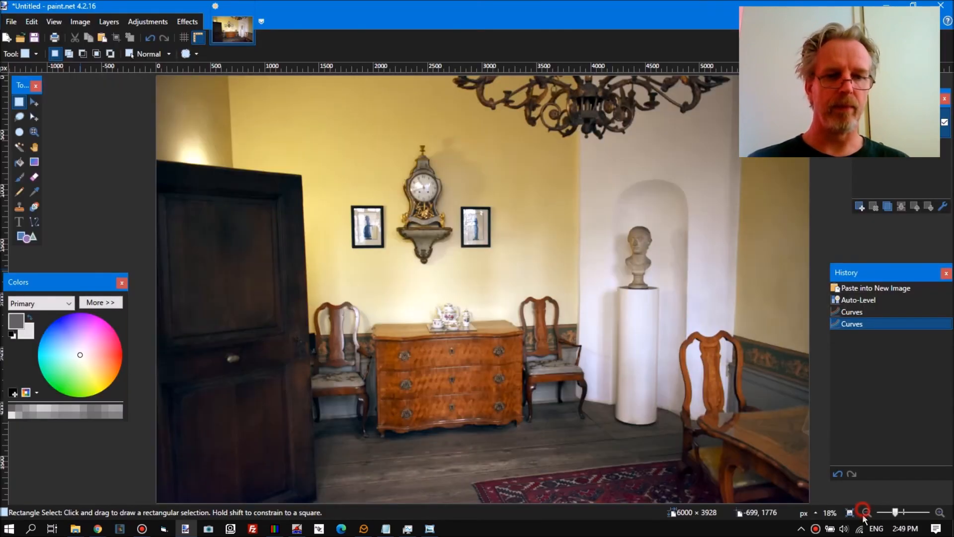
Step: Compare DSC_0674_PDN.JPG, DSC_0674.JPG, DSC_0674-1.JPG and DSC_0674-2.JPG in the stack folder by preview and file size
{"action": "left_click", "coordinate": [889, 4]}
{"action": "left_click", "coordinate": [435, 329]}
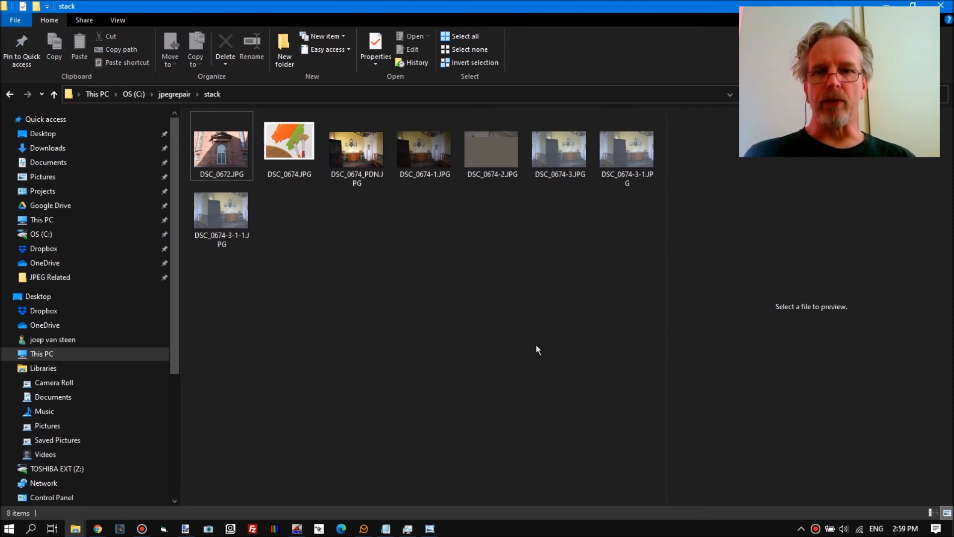
{"action": "left_click", "coordinate": [357, 154]}
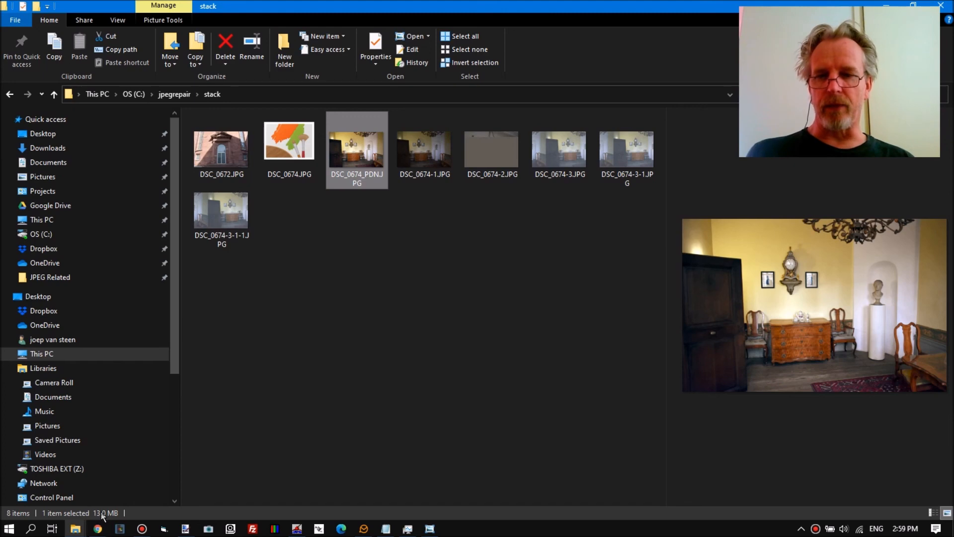
{"action": "left_click", "coordinate": [287, 158]}
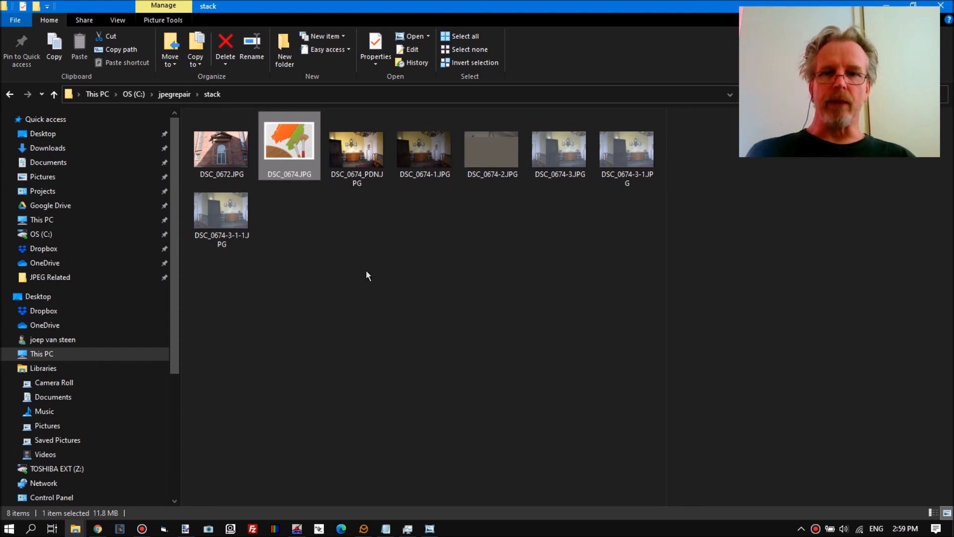
{"action": "left_click", "coordinate": [431, 170]}
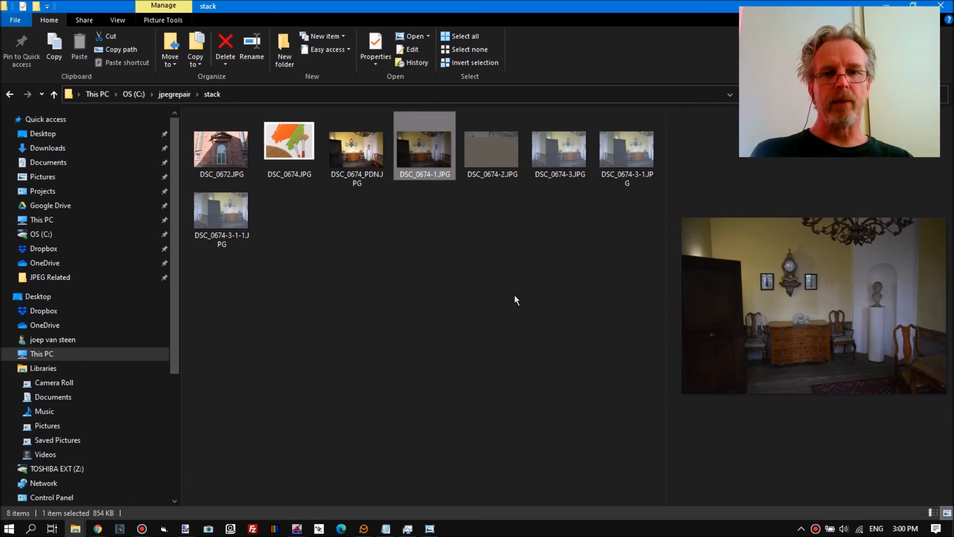
{"action": "left_click", "coordinate": [492, 149]}
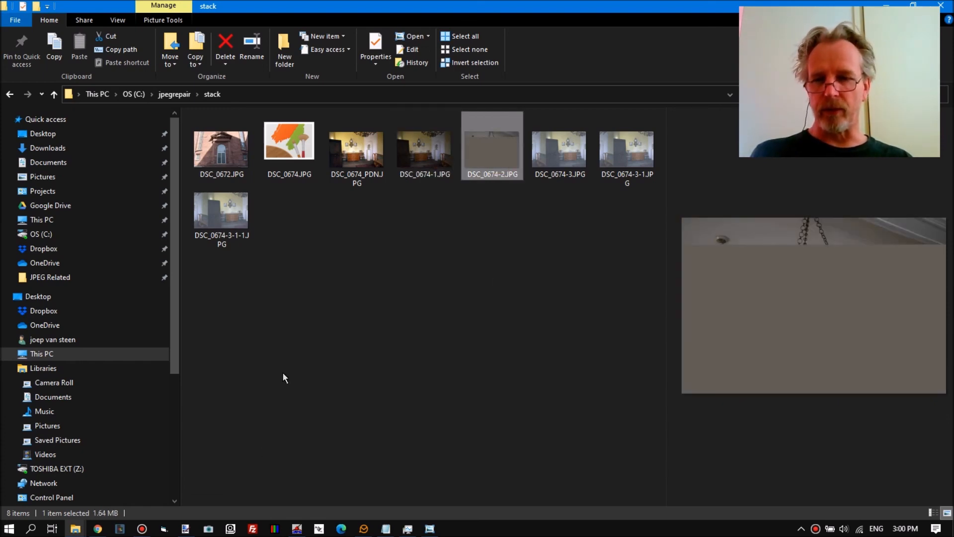